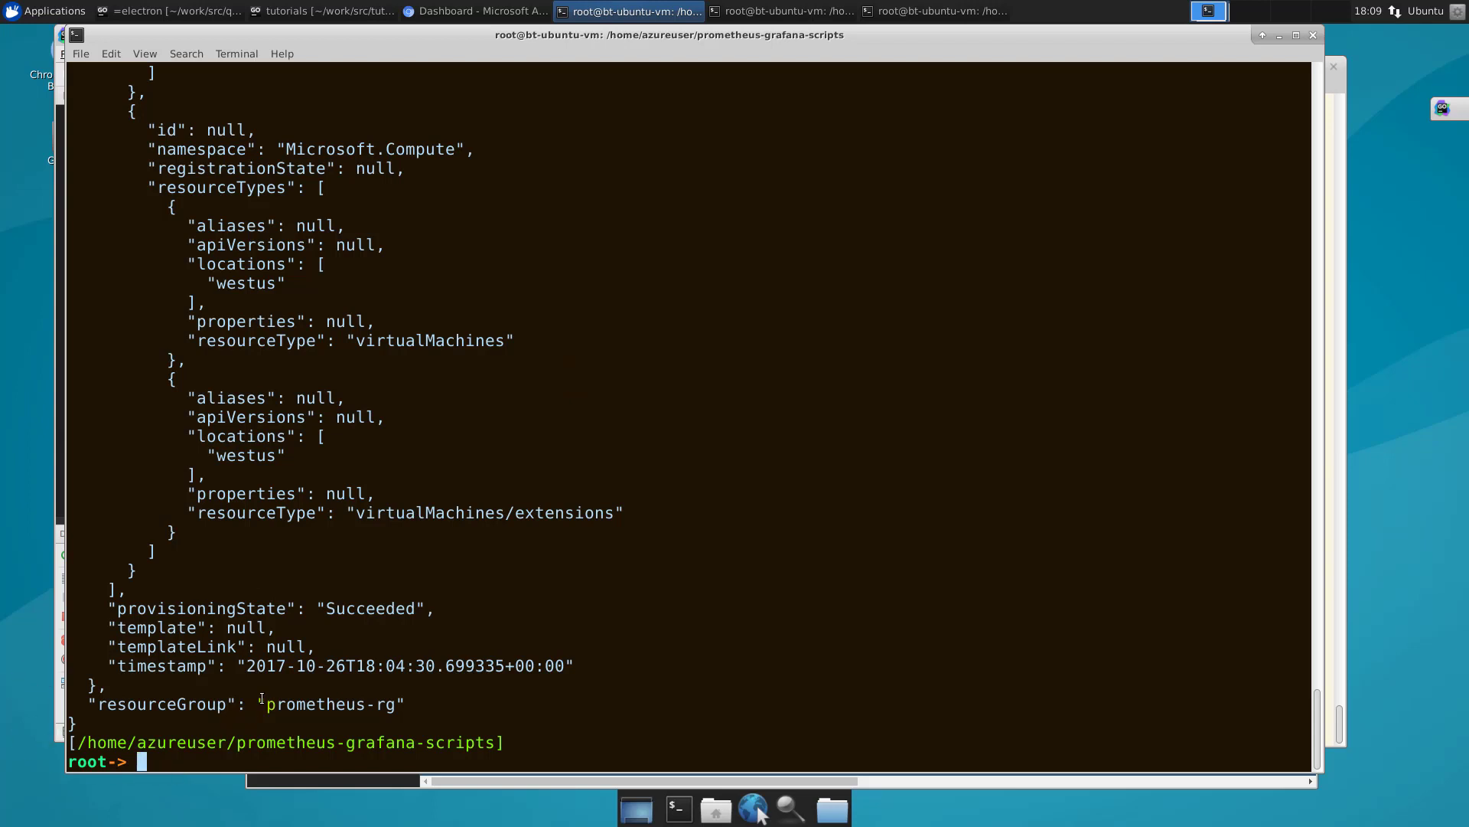
Step: Print azuredeploy.parameters.json, showing vmName prometheusvm, dnsLabelPrefix dnsprometheus and vmSize Standard_DS2
{"action": "type", "text": "cat az"}
{"action": "key", "text": "Tab"}
{"action": "type", "text": "p"}
{"action": "key", "text": "Tab"}
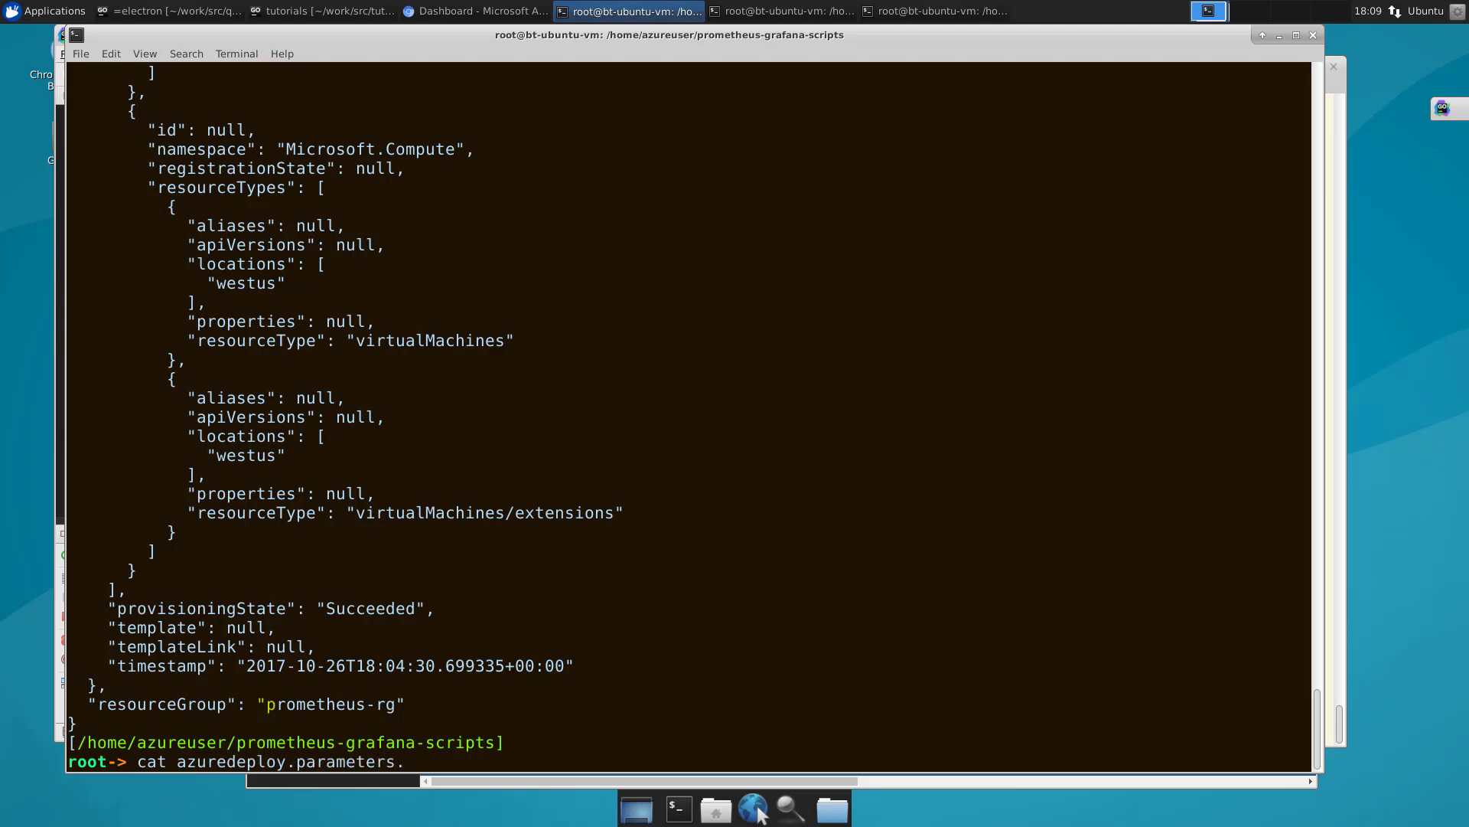
{"action": "key", "text": "Tab"}
{"action": "key", "text": "Return"}
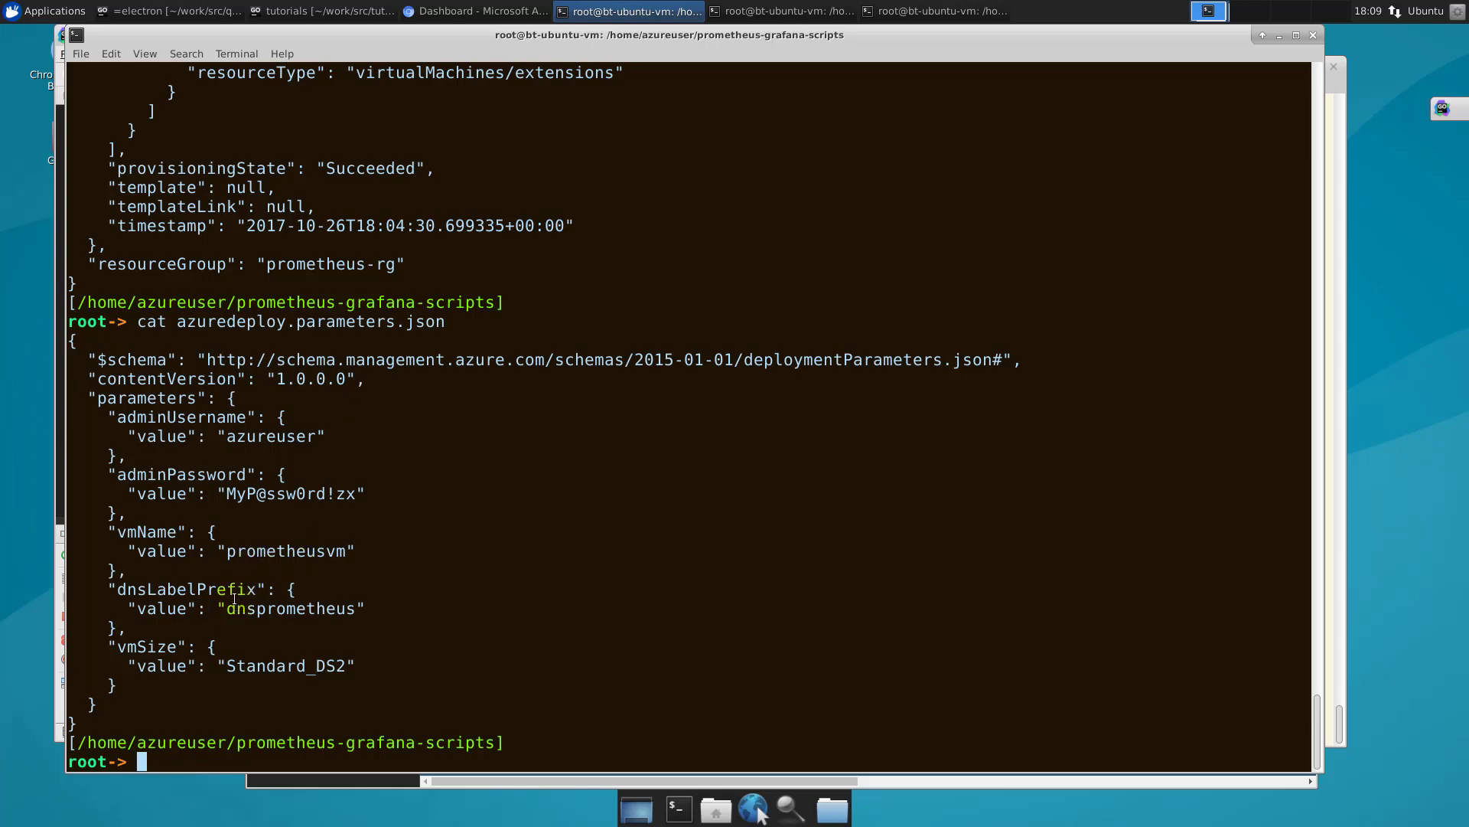
Step: Open myPublicIP in prometheus-rg and copy its DNS name dnsprometheus.westus.cloudapp.azure.com
{"action": "left_click", "coordinate": [429, 13]}
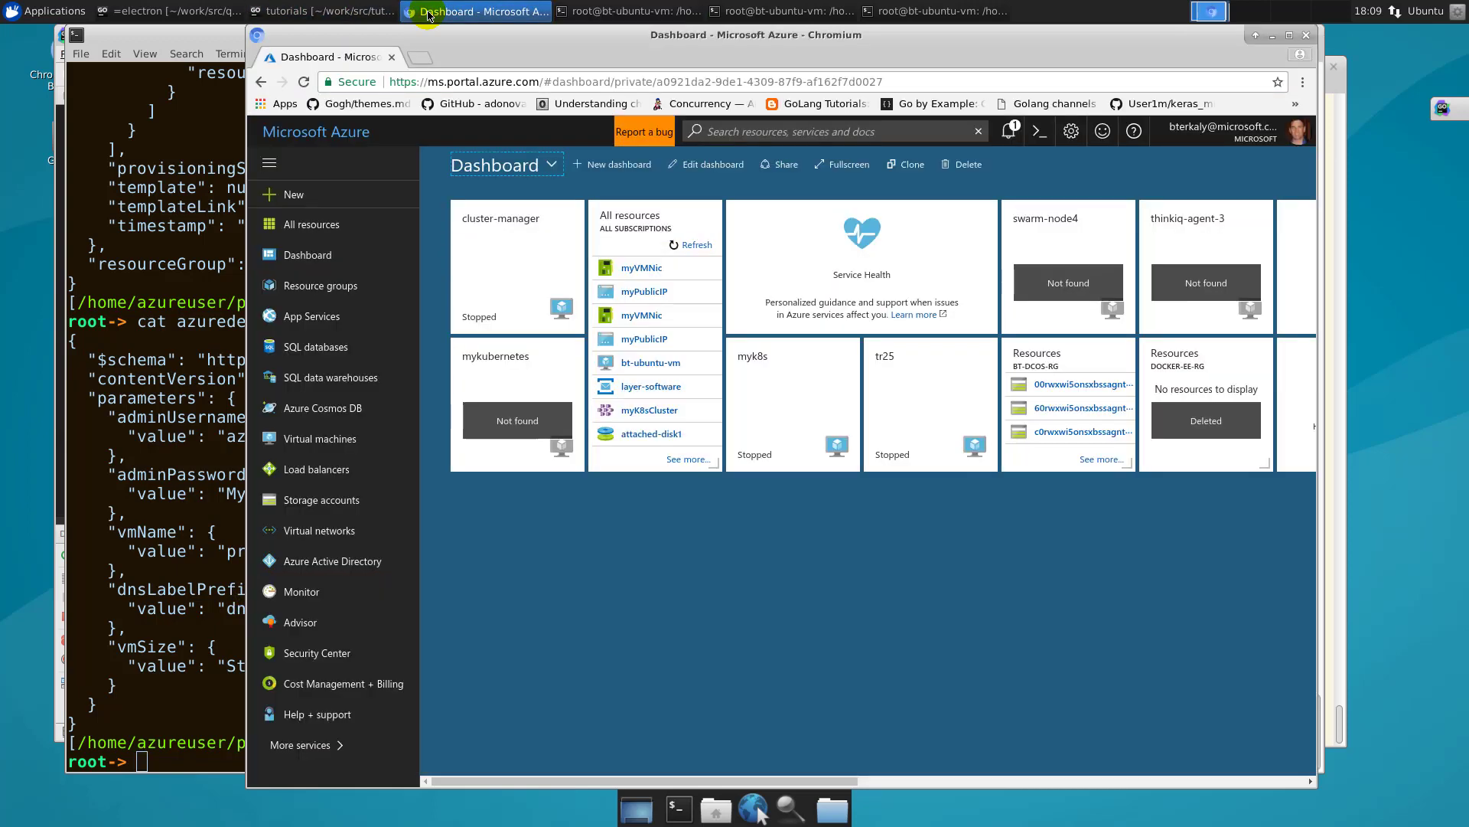
{"action": "left_click", "coordinate": [316, 283]}
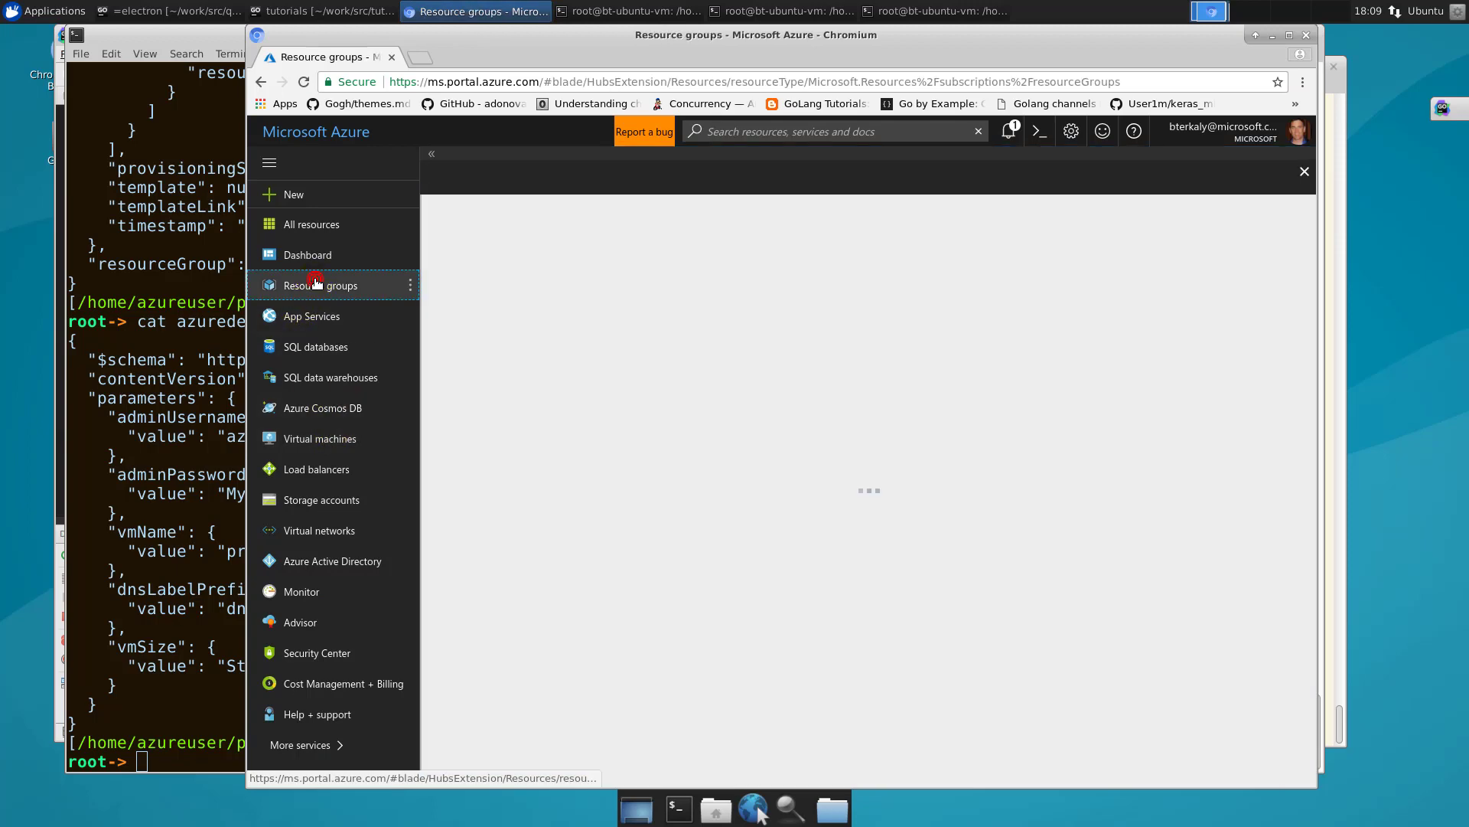
{"action": "scroll", "coordinate": [627, 430], "scroll_direction": "down", "scroll_amount": 3}
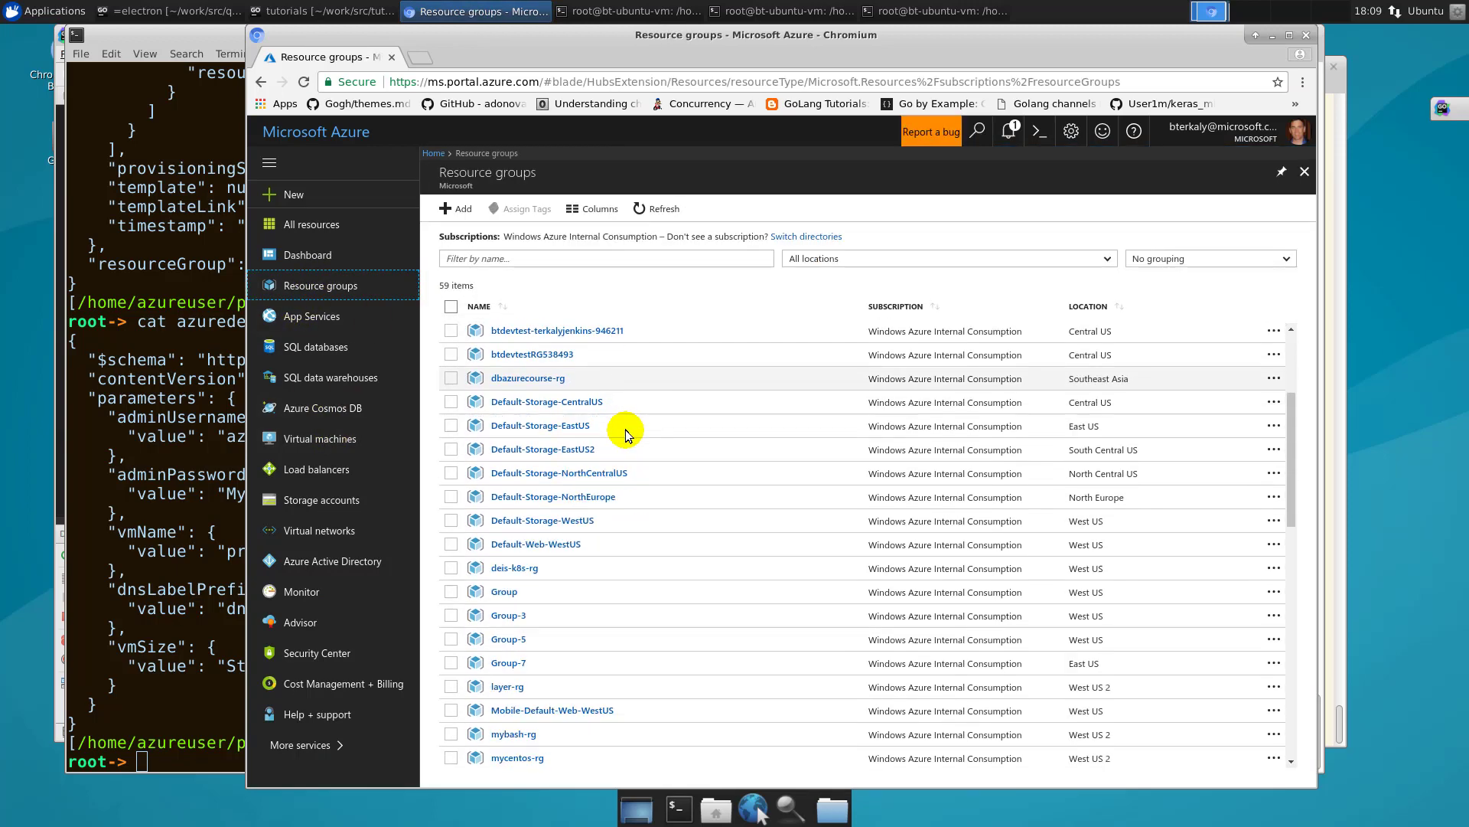
{"action": "scroll", "coordinate": [626, 430], "scroll_direction": "down", "scroll_amount": 3}
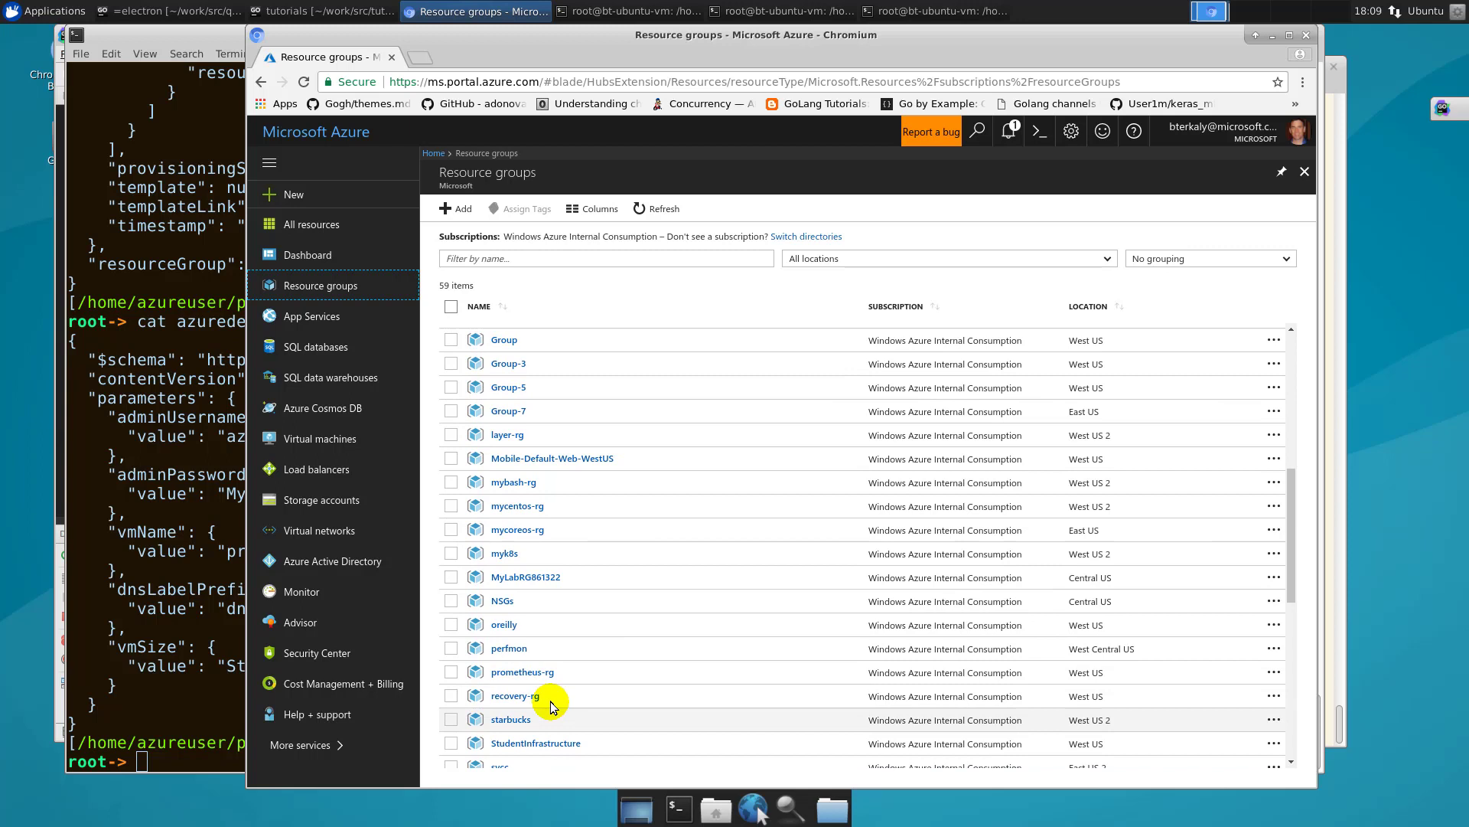
{"action": "left_click", "coordinate": [528, 672]}
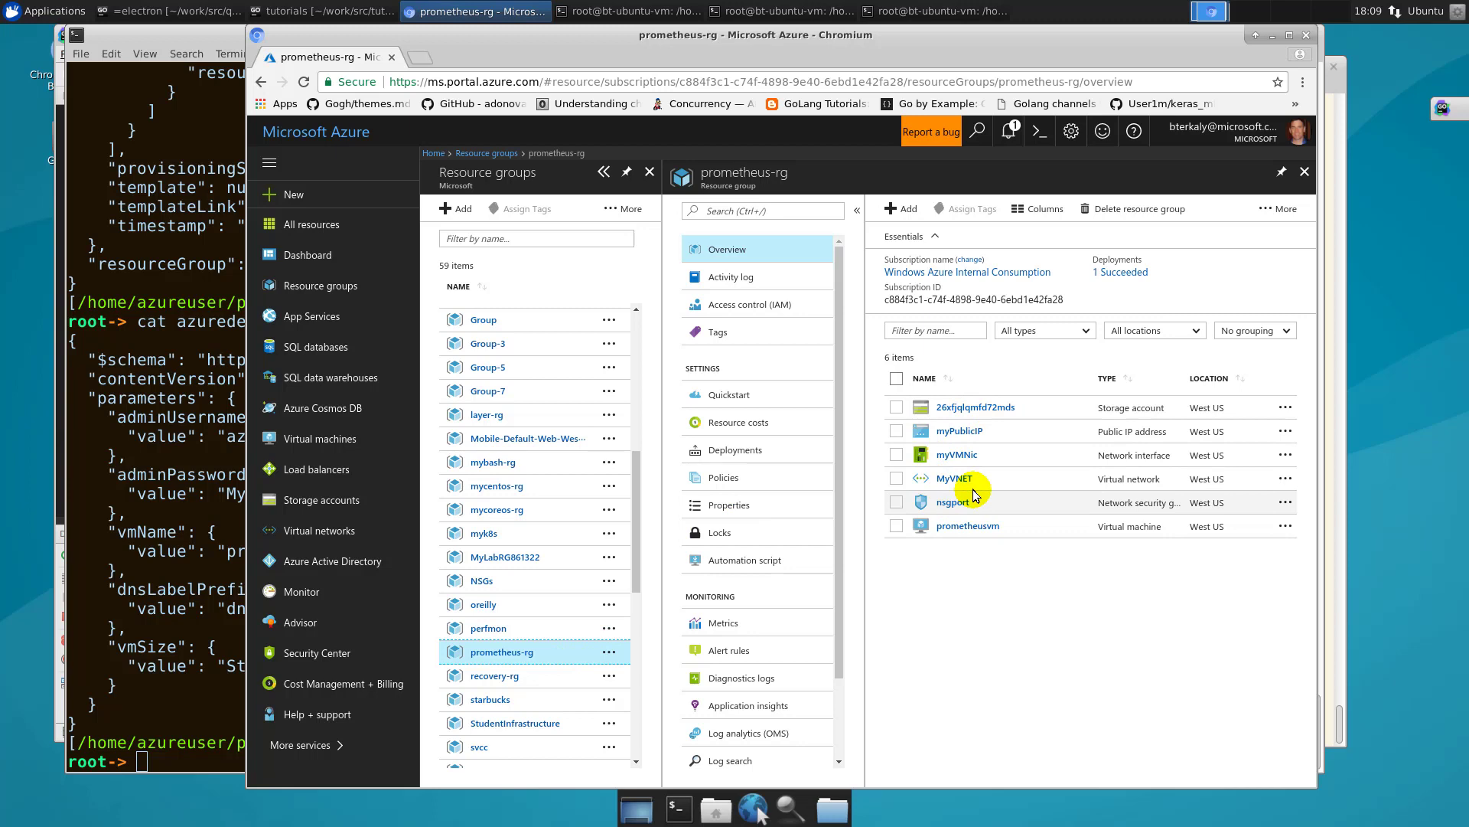
{"action": "left_click", "coordinate": [959, 432]}
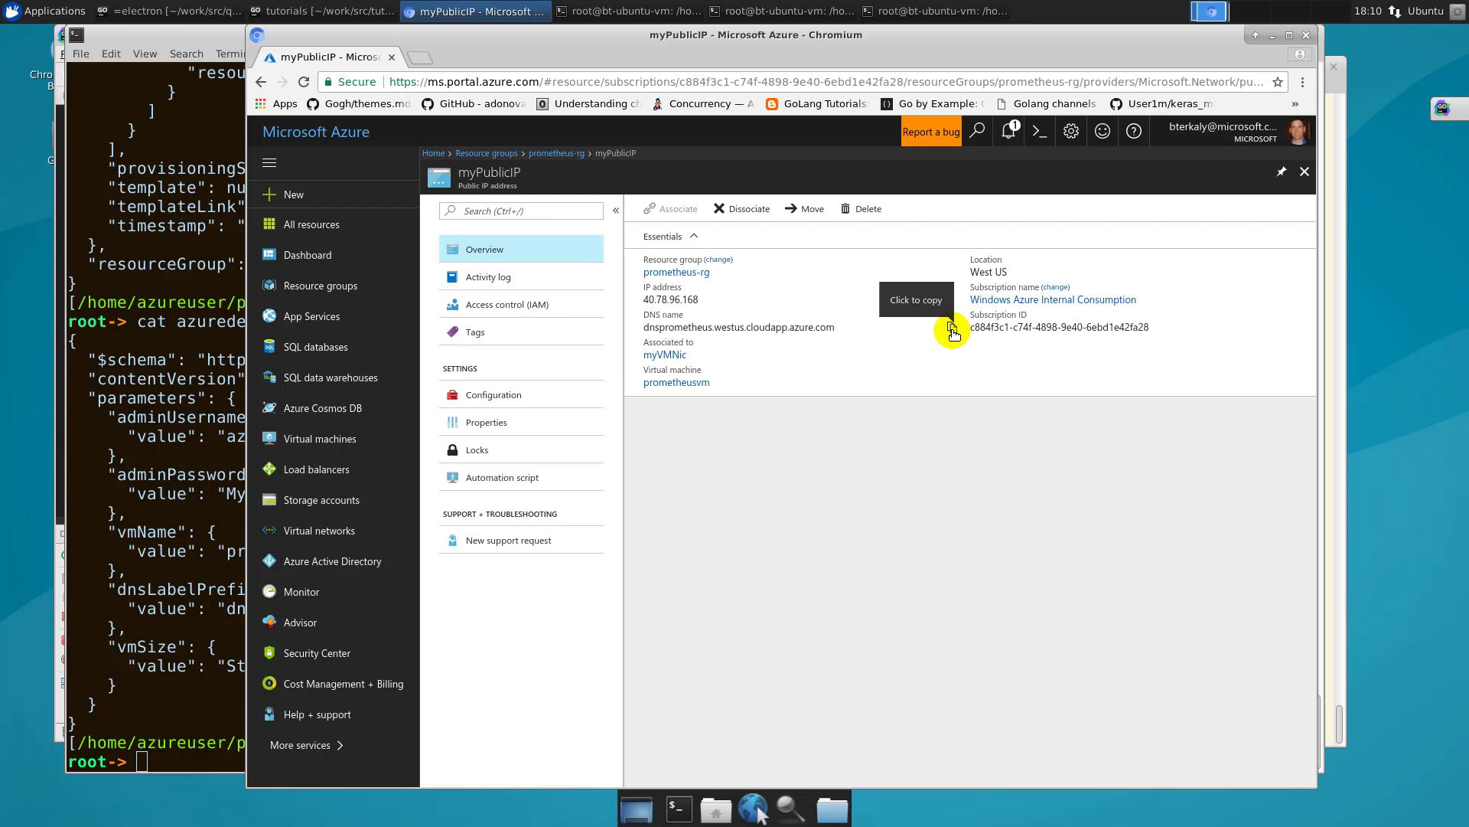
{"action": "left_click", "coordinate": [949, 330]}
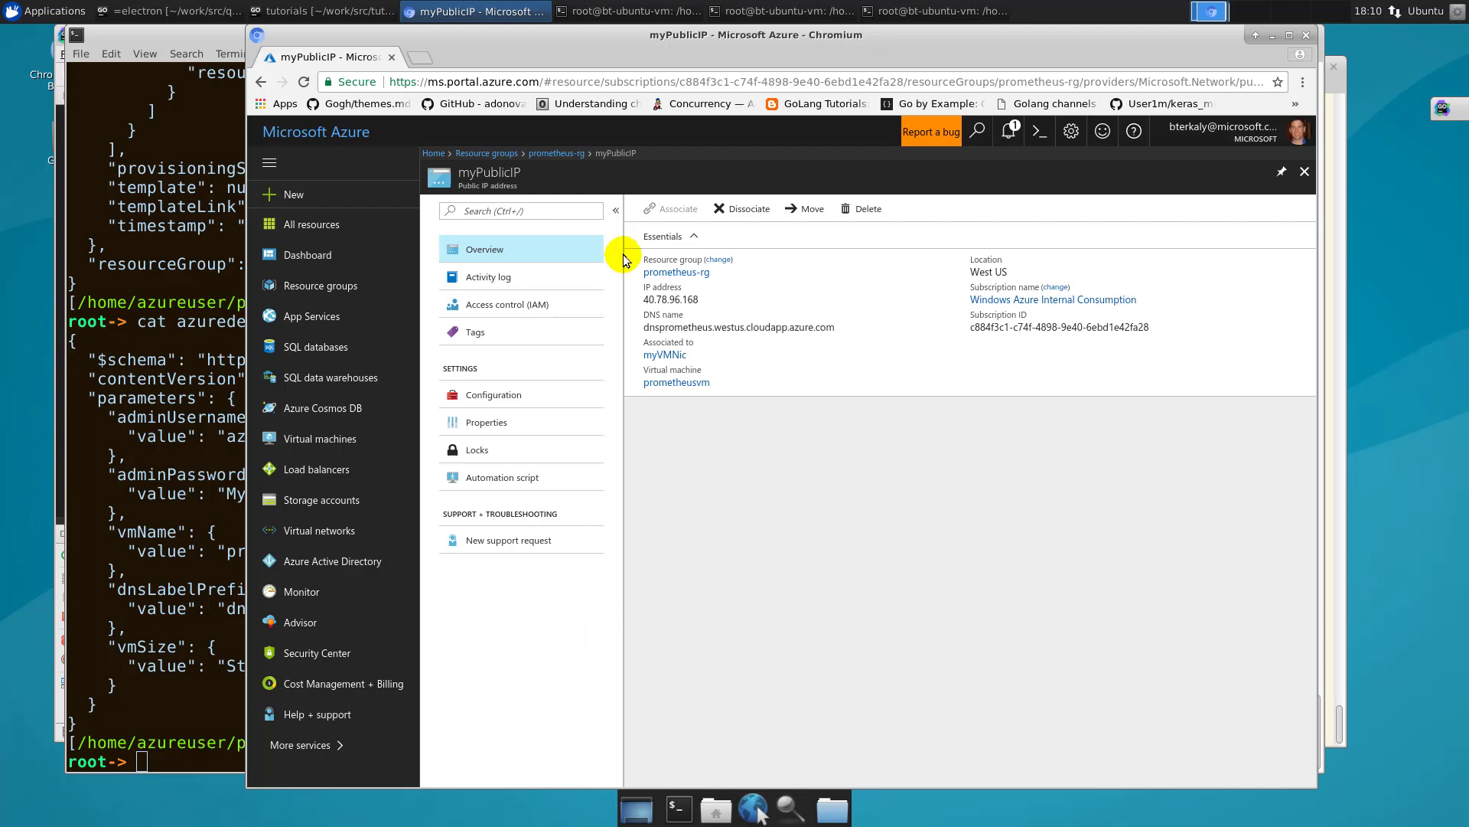
Step: Load Grafana in a new tab at dnsprometheus.westus.cloudapp.azure.com:3000
{"action": "left_click", "coordinate": [419, 55]}
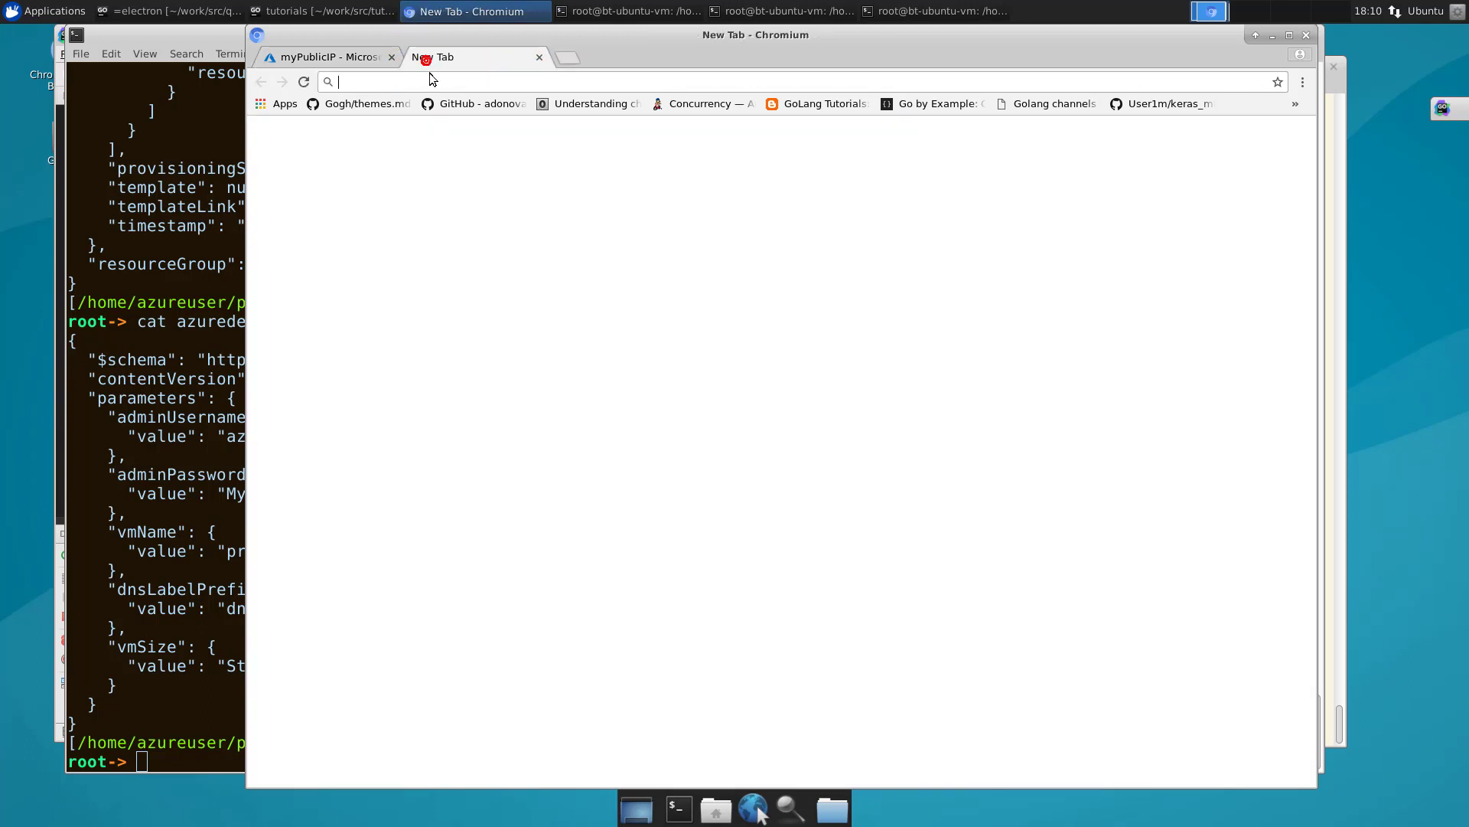
{"action": "key", "text": "ctrl+v"}
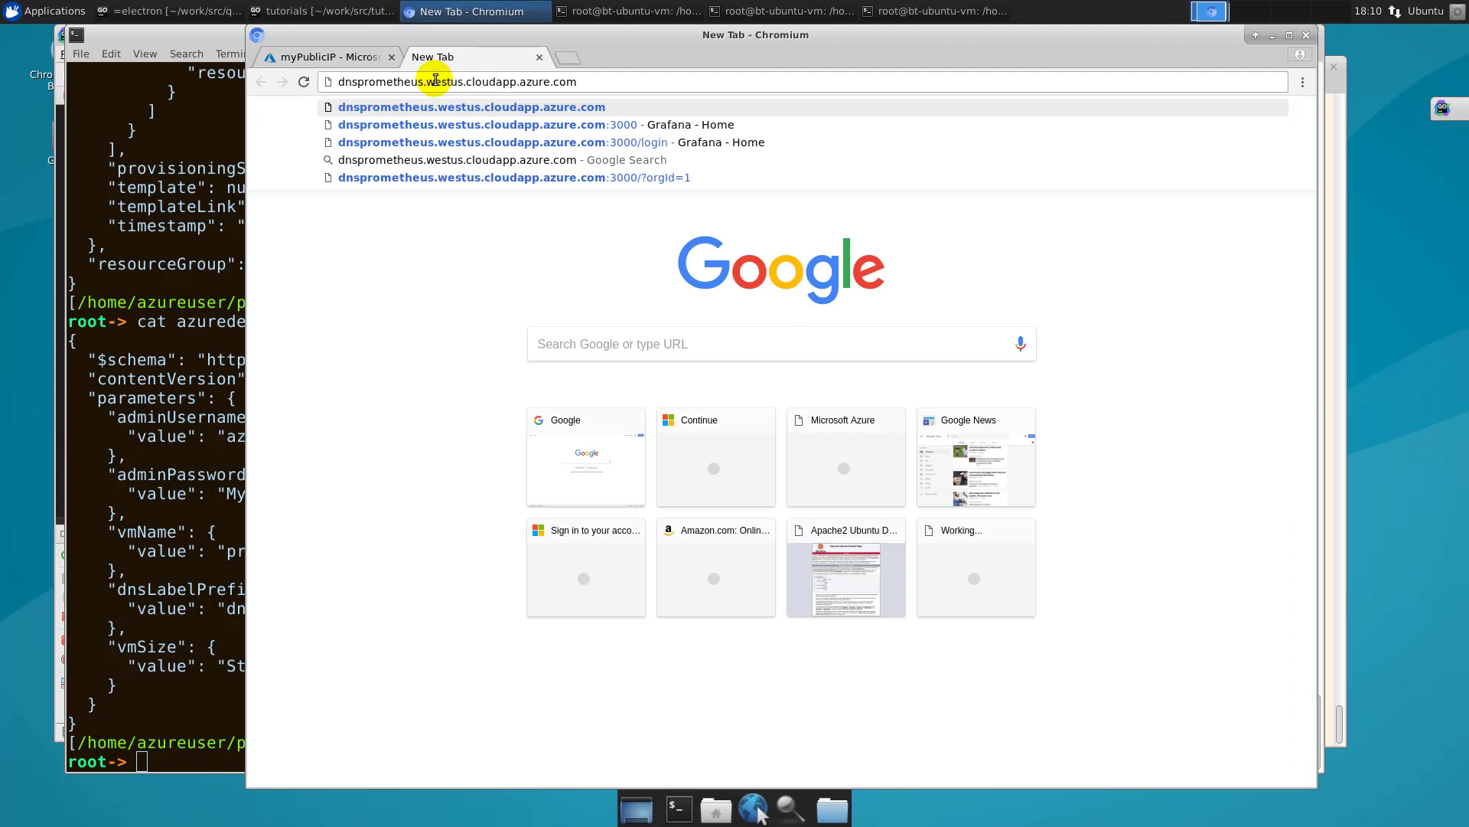
{"action": "type", "text": ":"}
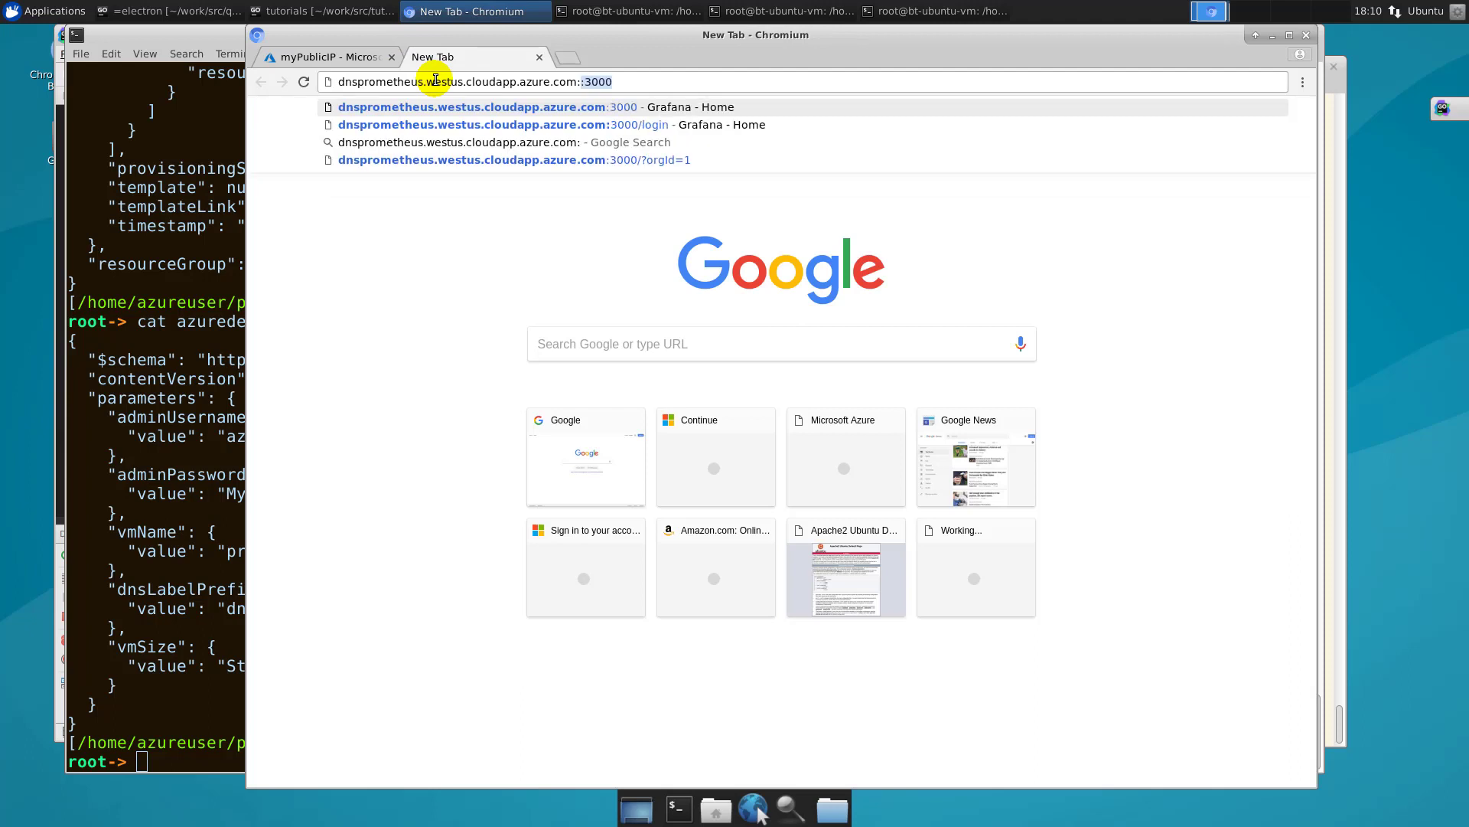
{"action": "key", "text": "Return"}
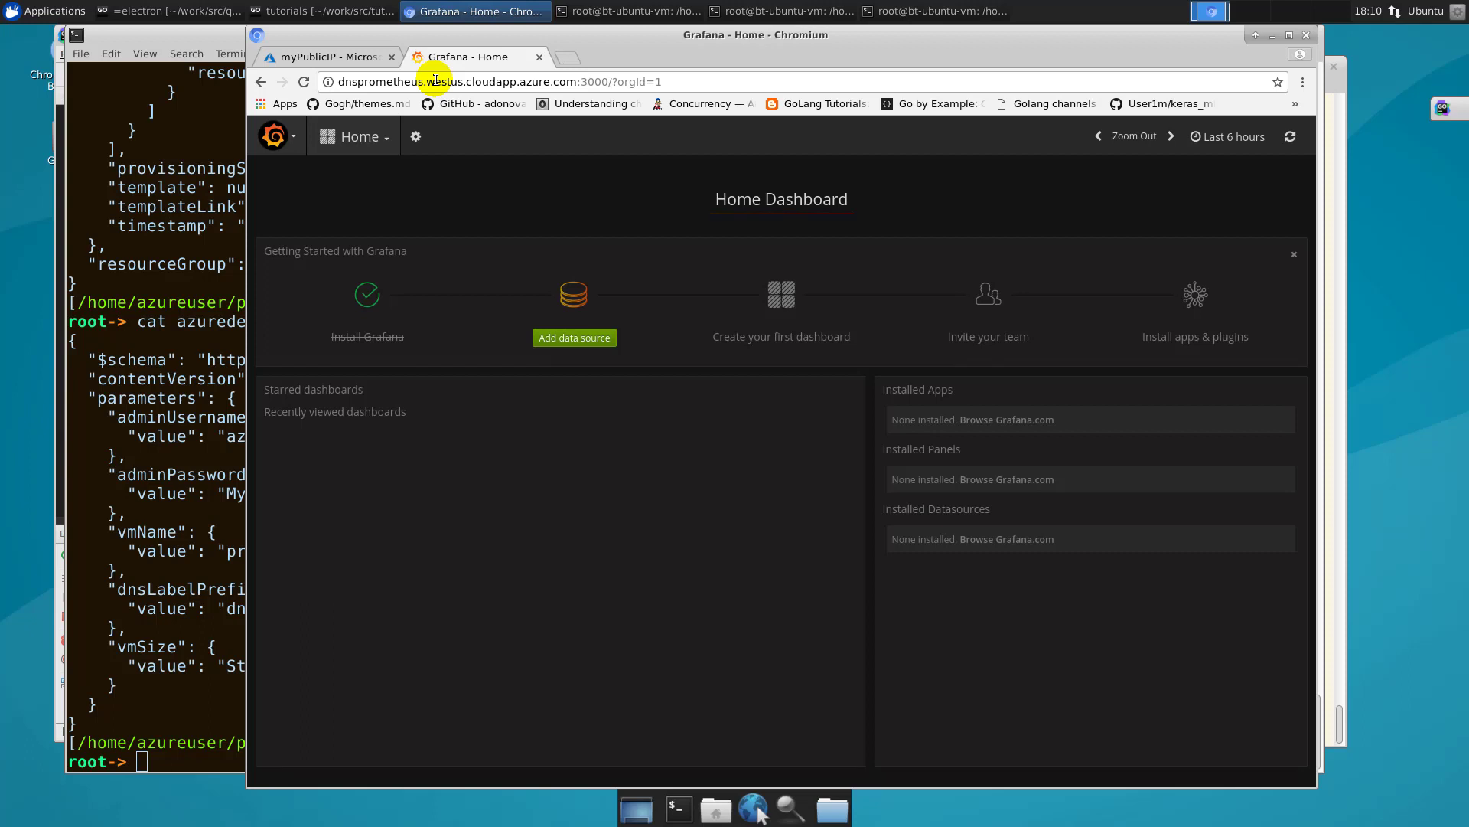
{"action": "left_click", "coordinate": [295, 140]}
{"action": "mouse_move", "coordinate": [303, 196]}
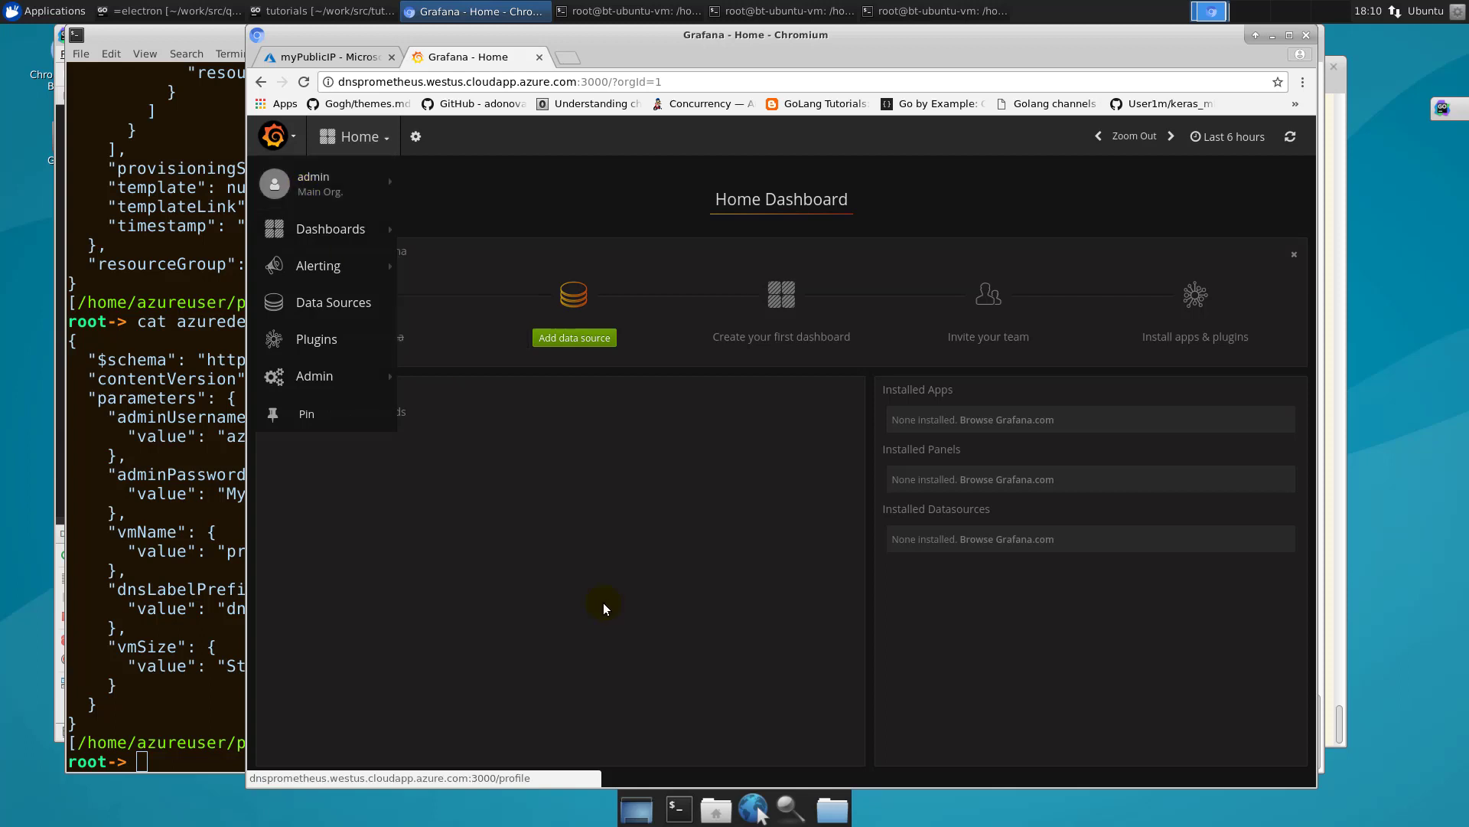
{"action": "left_click", "coordinate": [592, 625]}
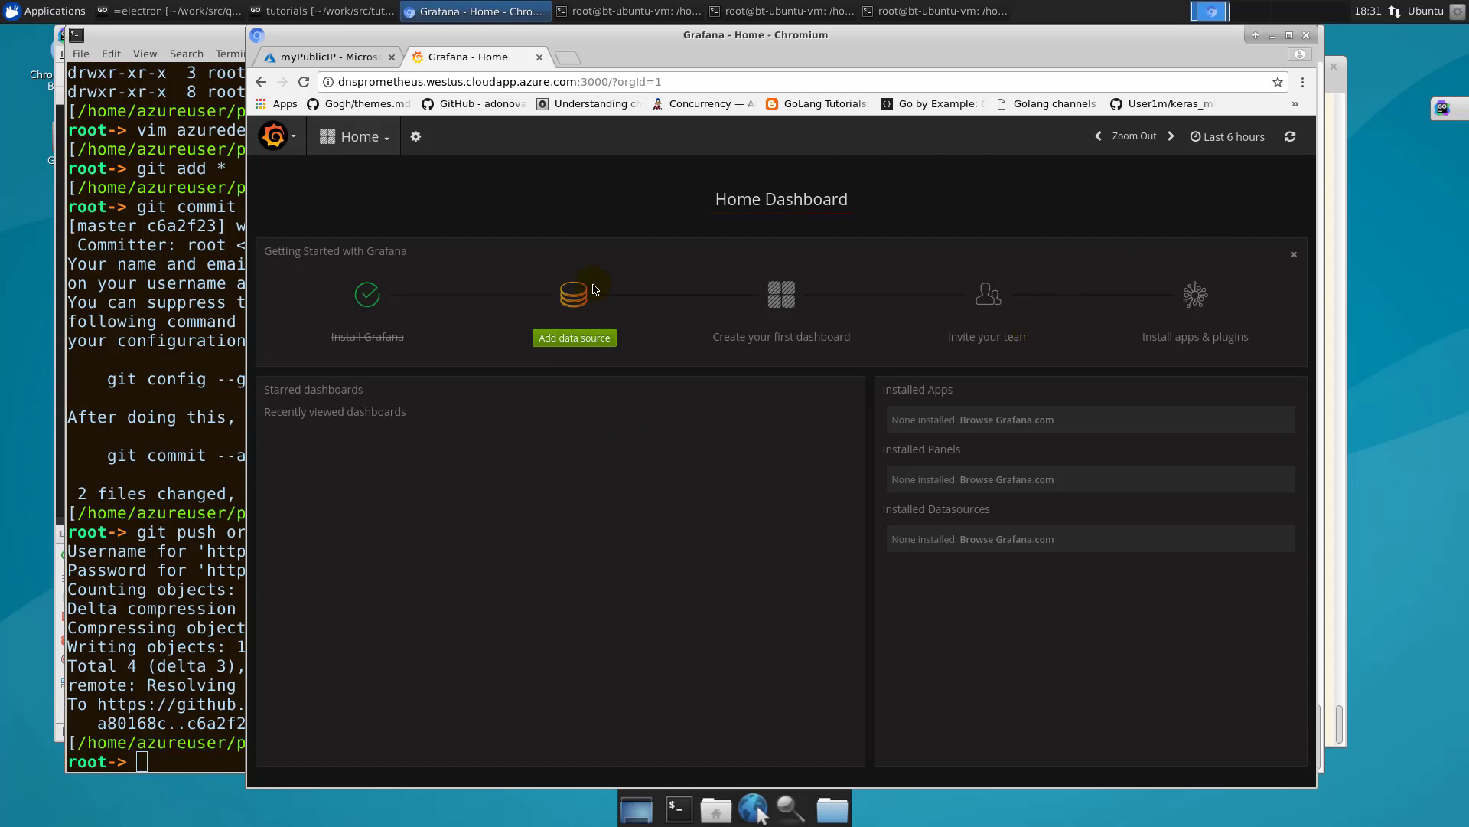
Step: Start a new data source and set its type to Prometheus
{"action": "left_click", "coordinate": [573, 312]}
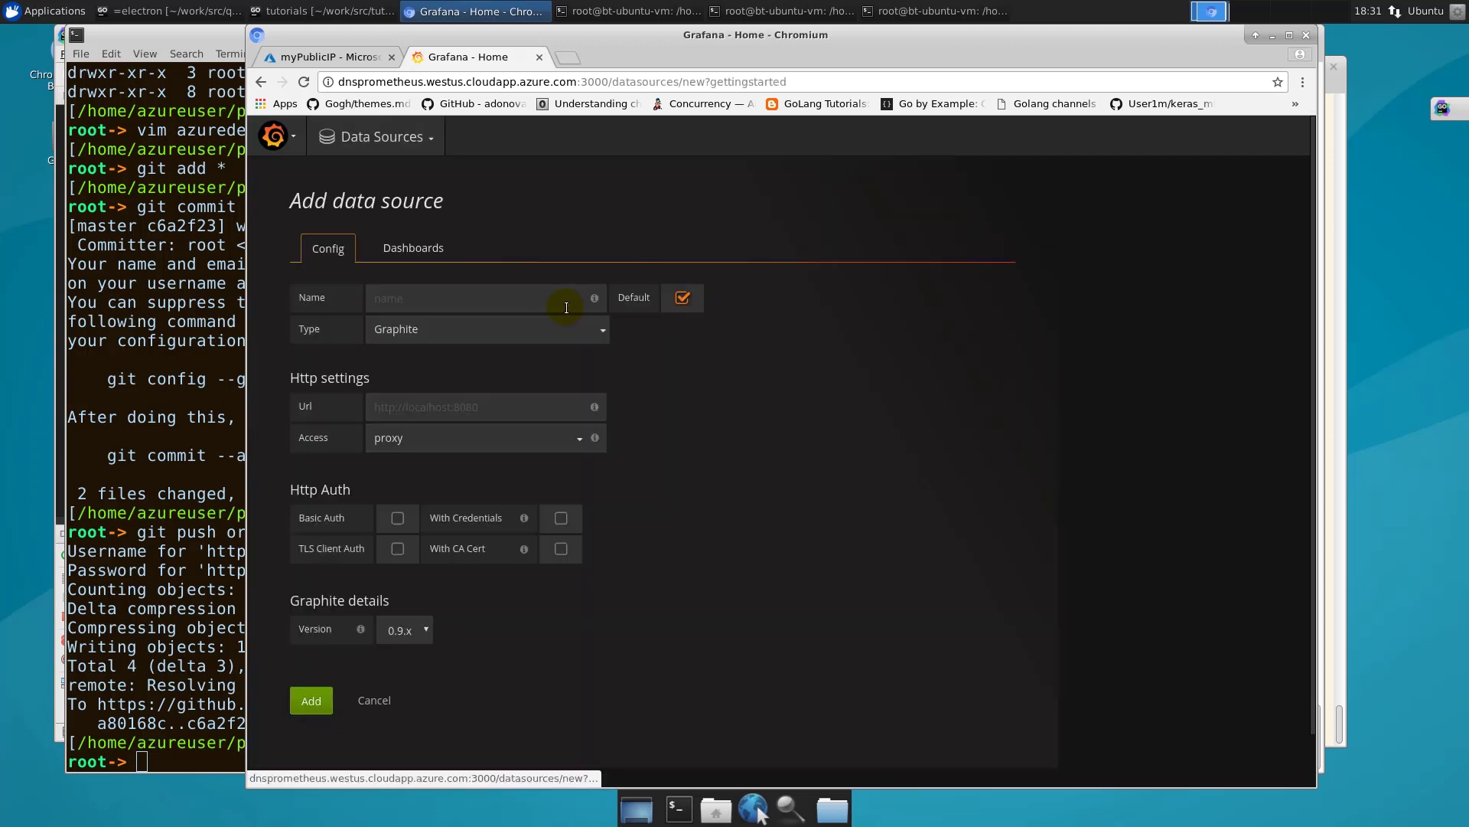
{"action": "left_click", "coordinate": [434, 300]}
{"action": "left_click", "coordinate": [431, 299]}
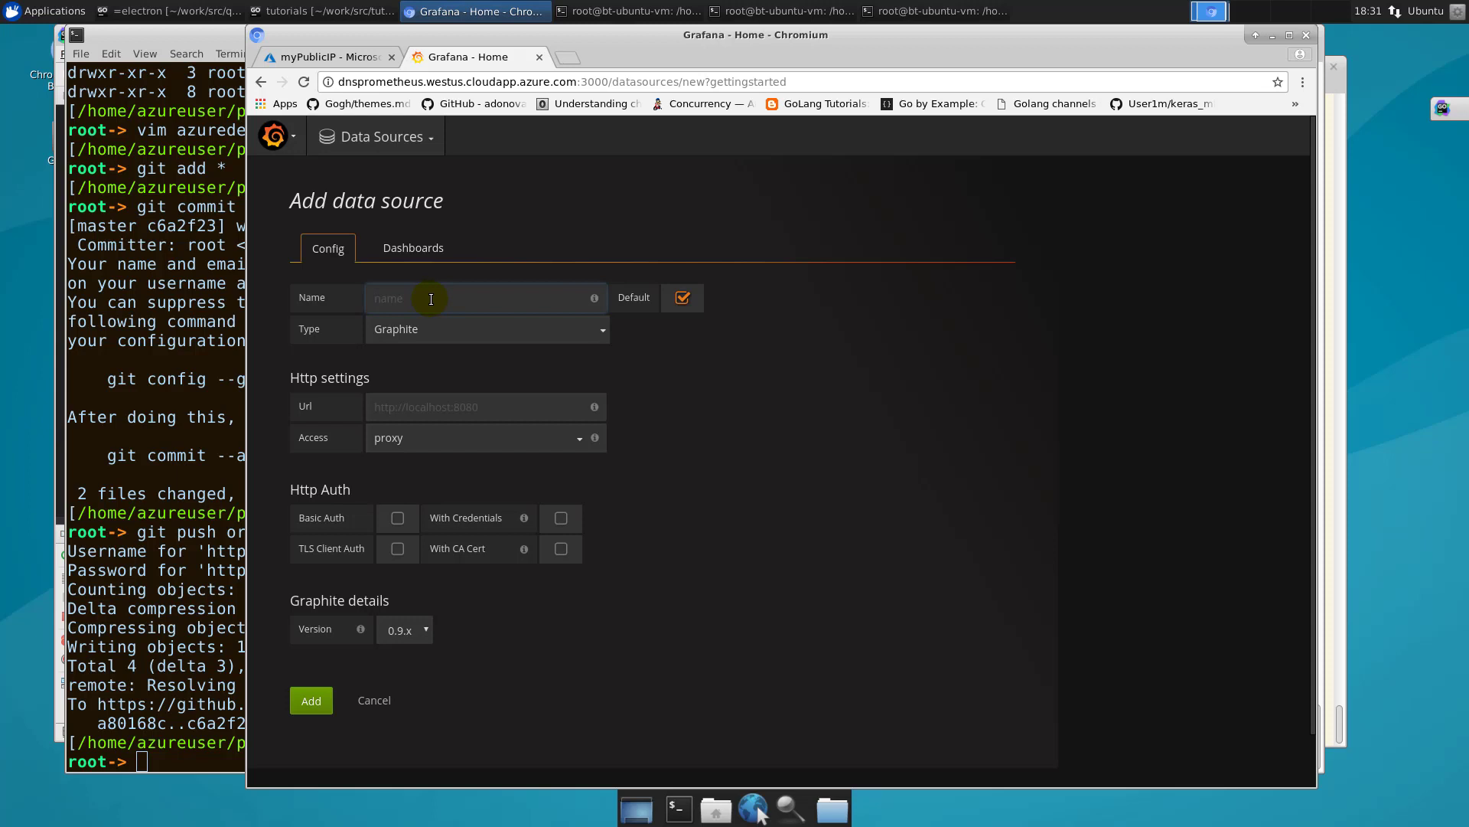
{"action": "key", "text": "Tab"}
{"action": "key", "text": "p"}
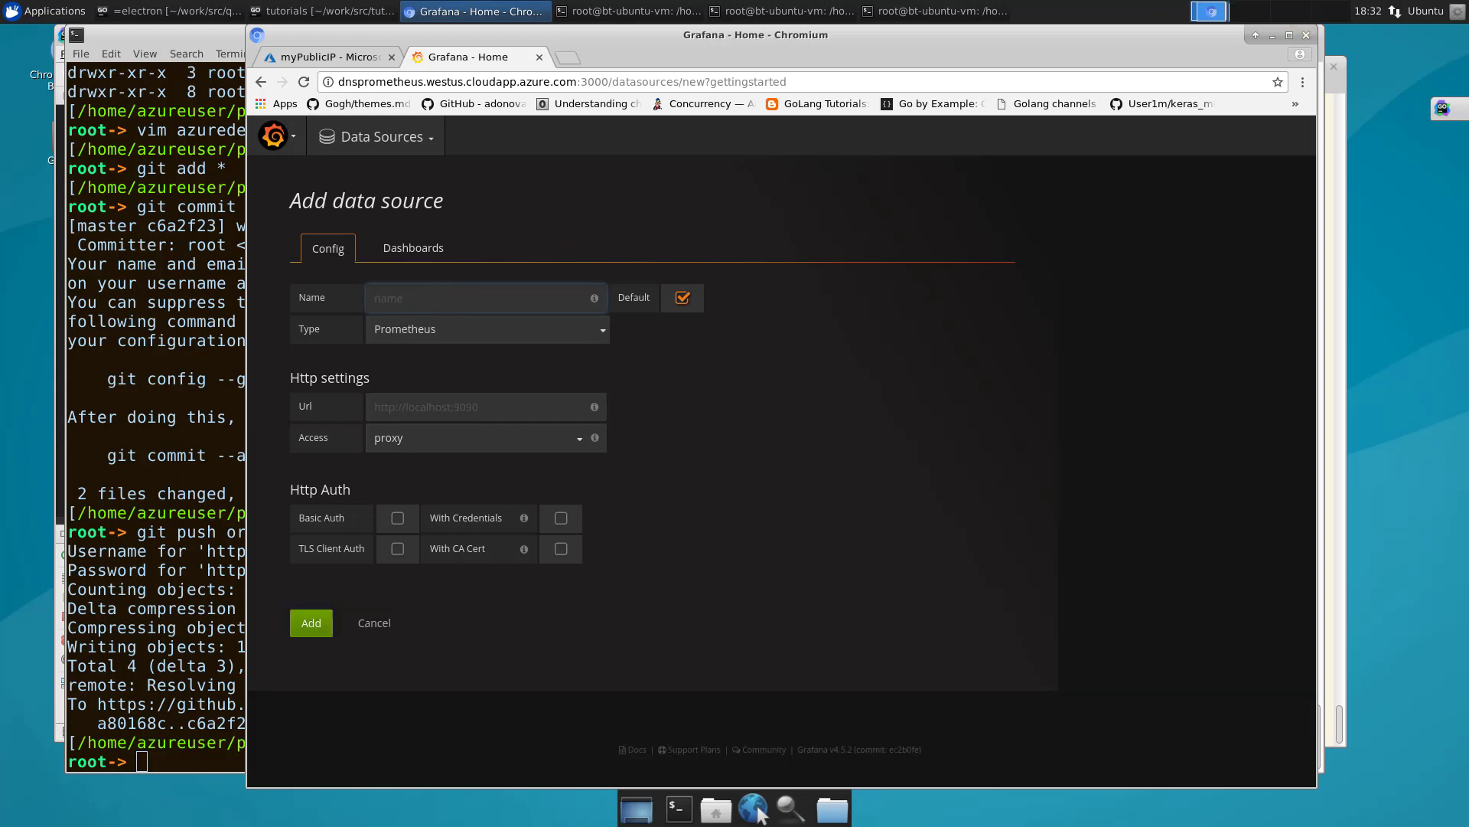
{"action": "left_click", "coordinate": [480, 341]}
{"action": "left_click", "coordinate": [476, 335]}
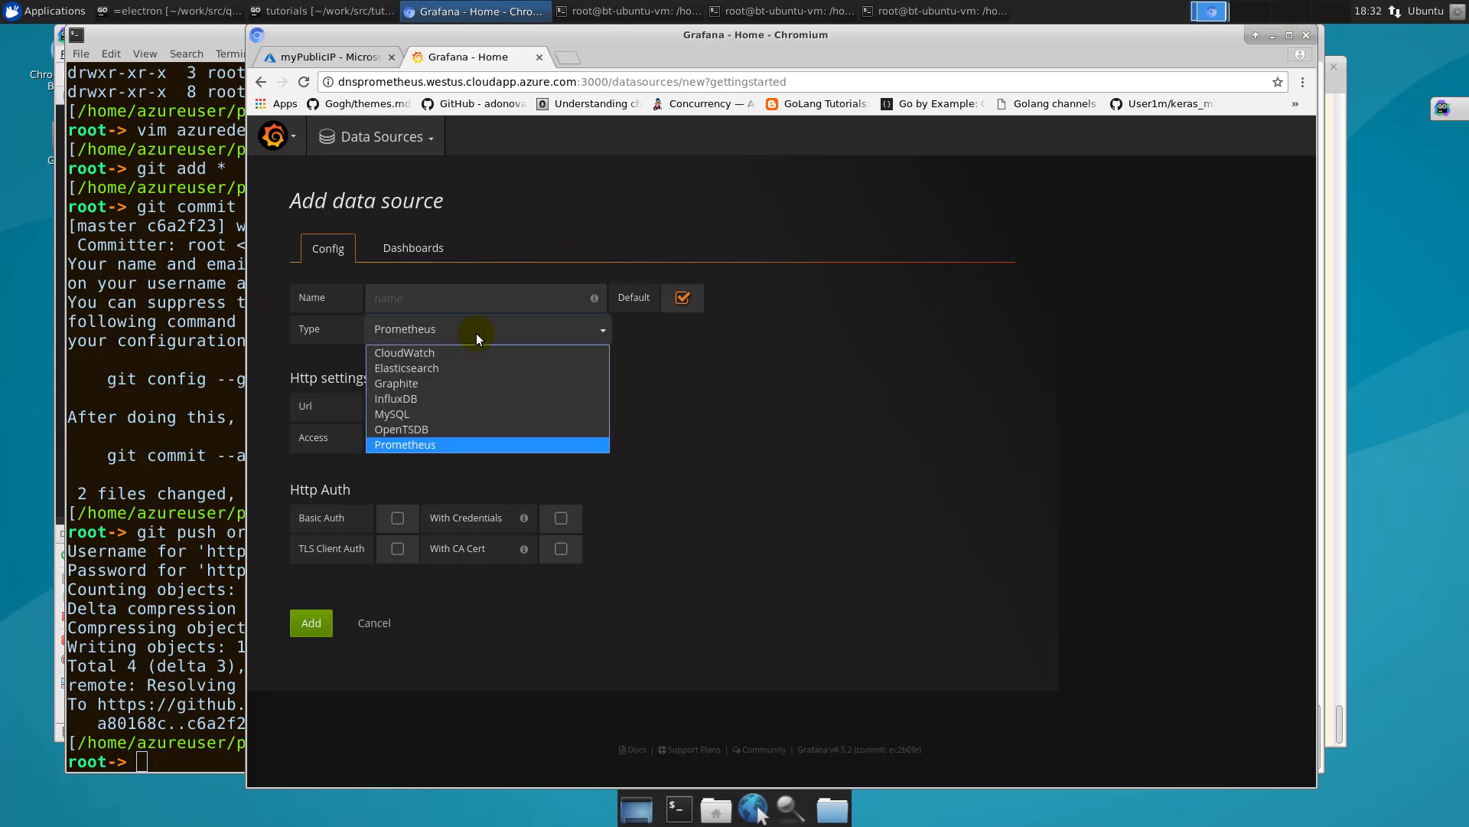
{"action": "left_click", "coordinate": [412, 448]}
{"action": "left_click", "coordinate": [410, 300]}
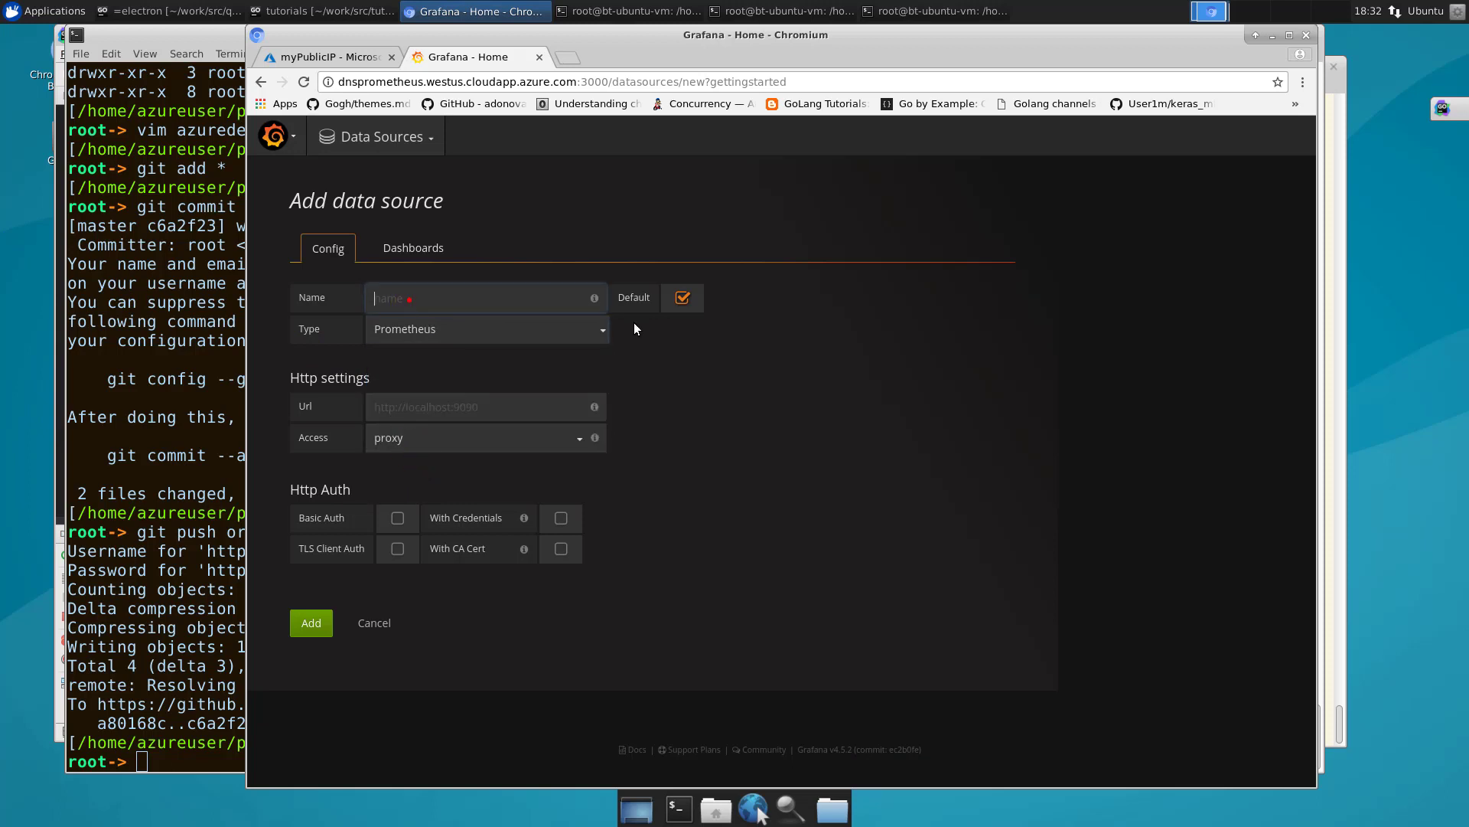
{"action": "type", "text": "mydashboard"}
{"action": "left_click", "coordinate": [496, 402]}
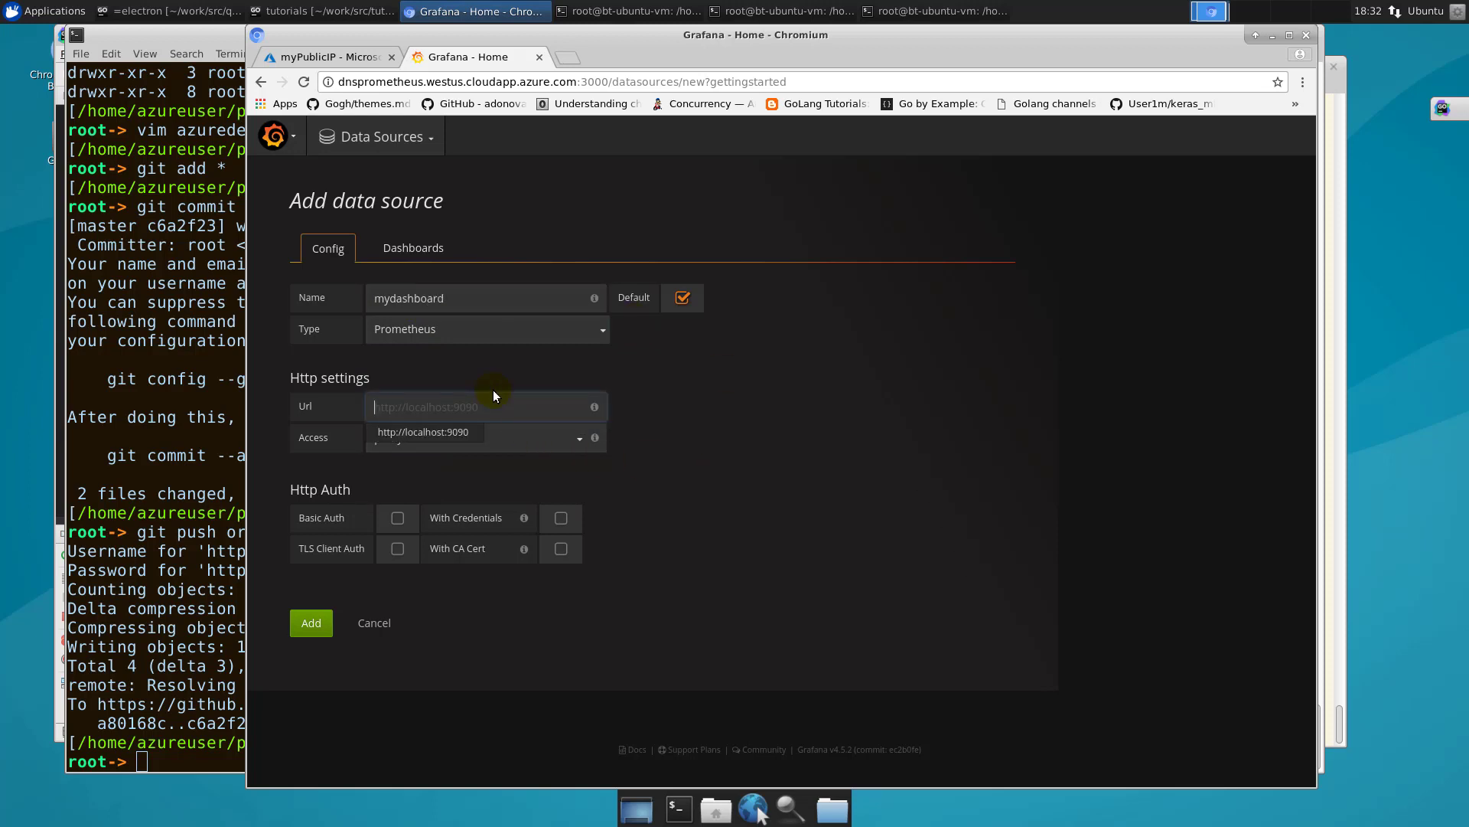
{"action": "left_click", "coordinate": [403, 433]}
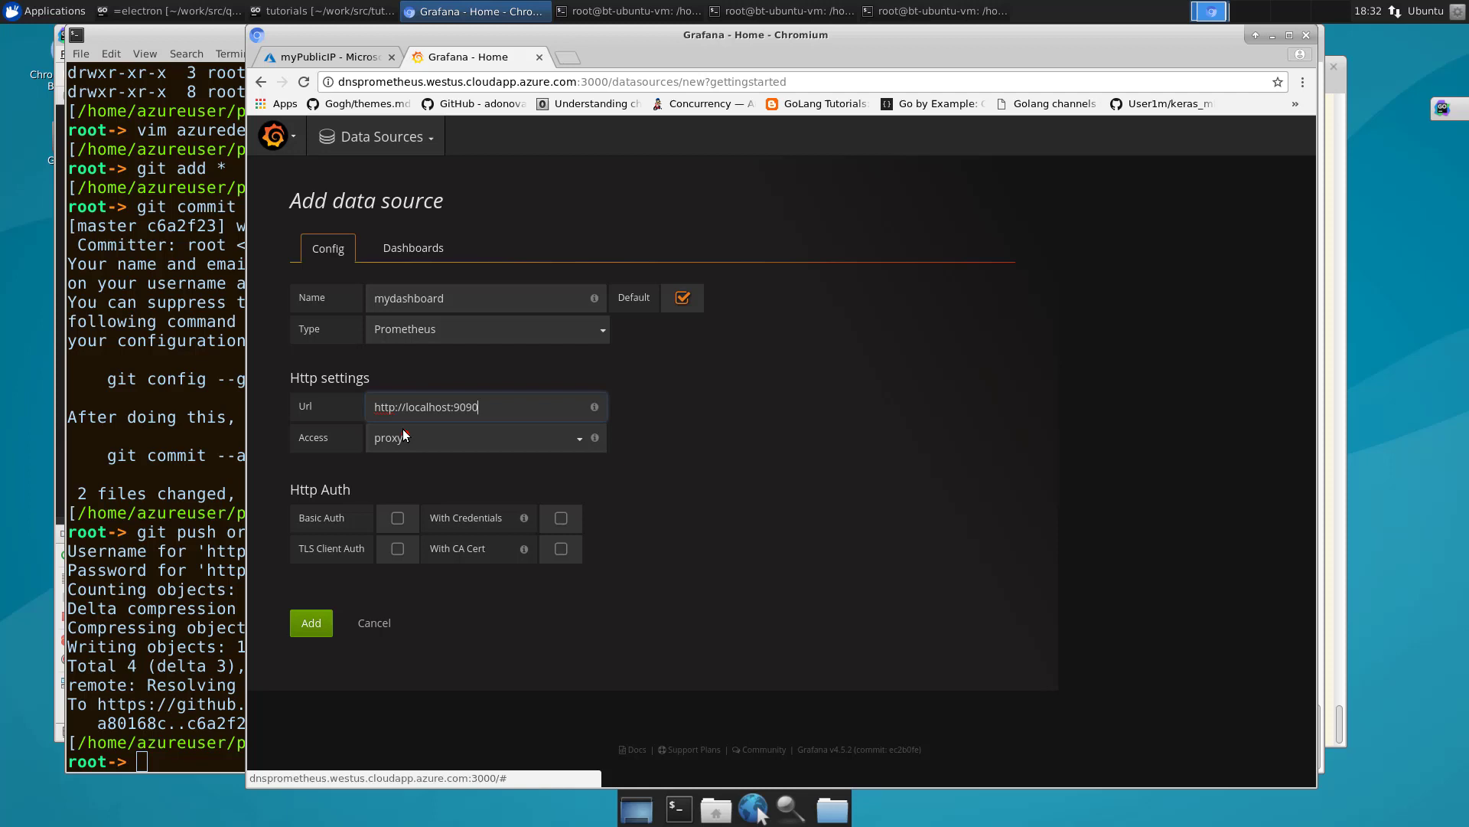
{"action": "left_click", "coordinate": [317, 622]}
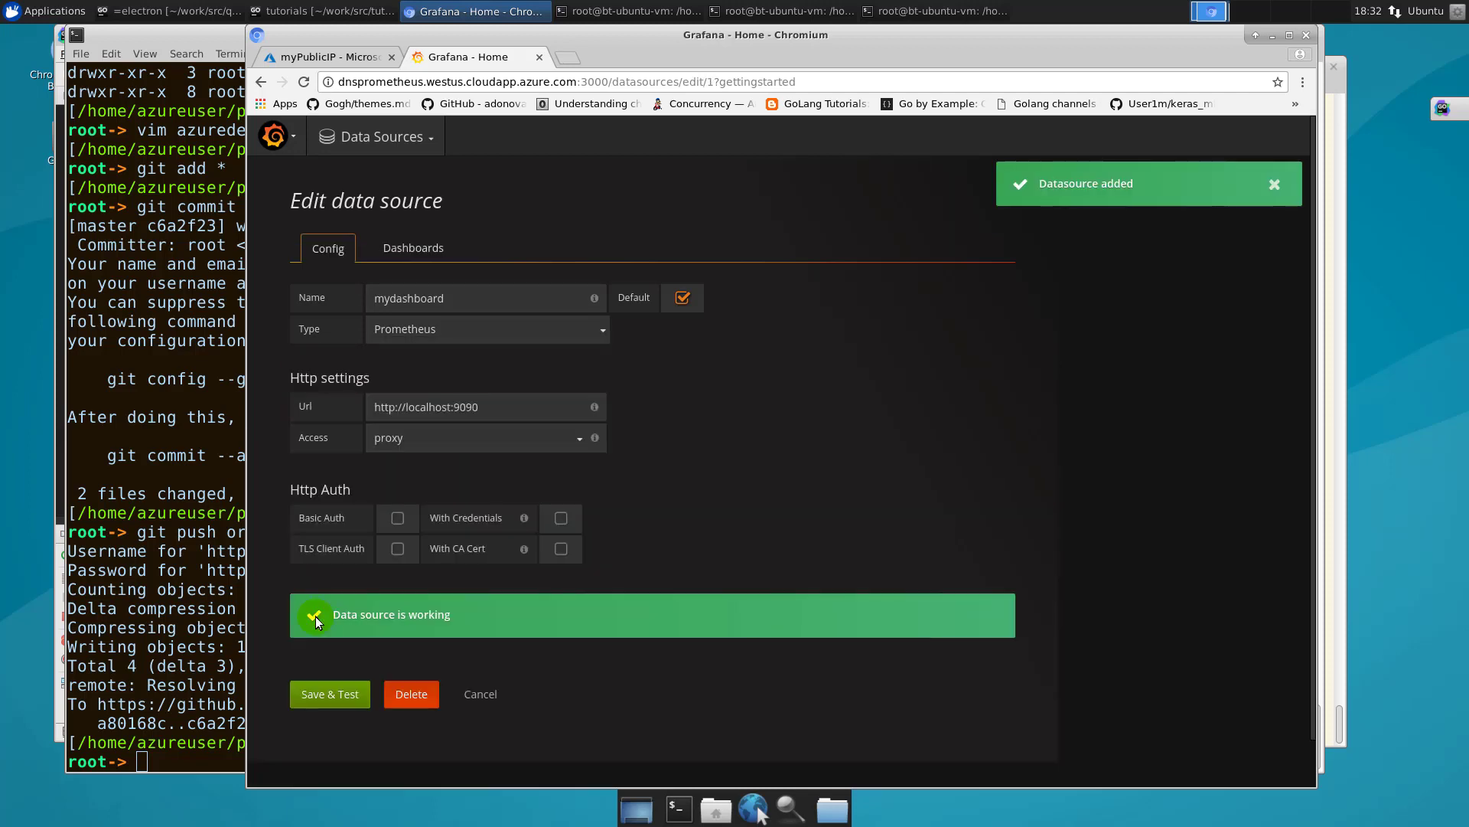
{"action": "left_click", "coordinate": [340, 693]}
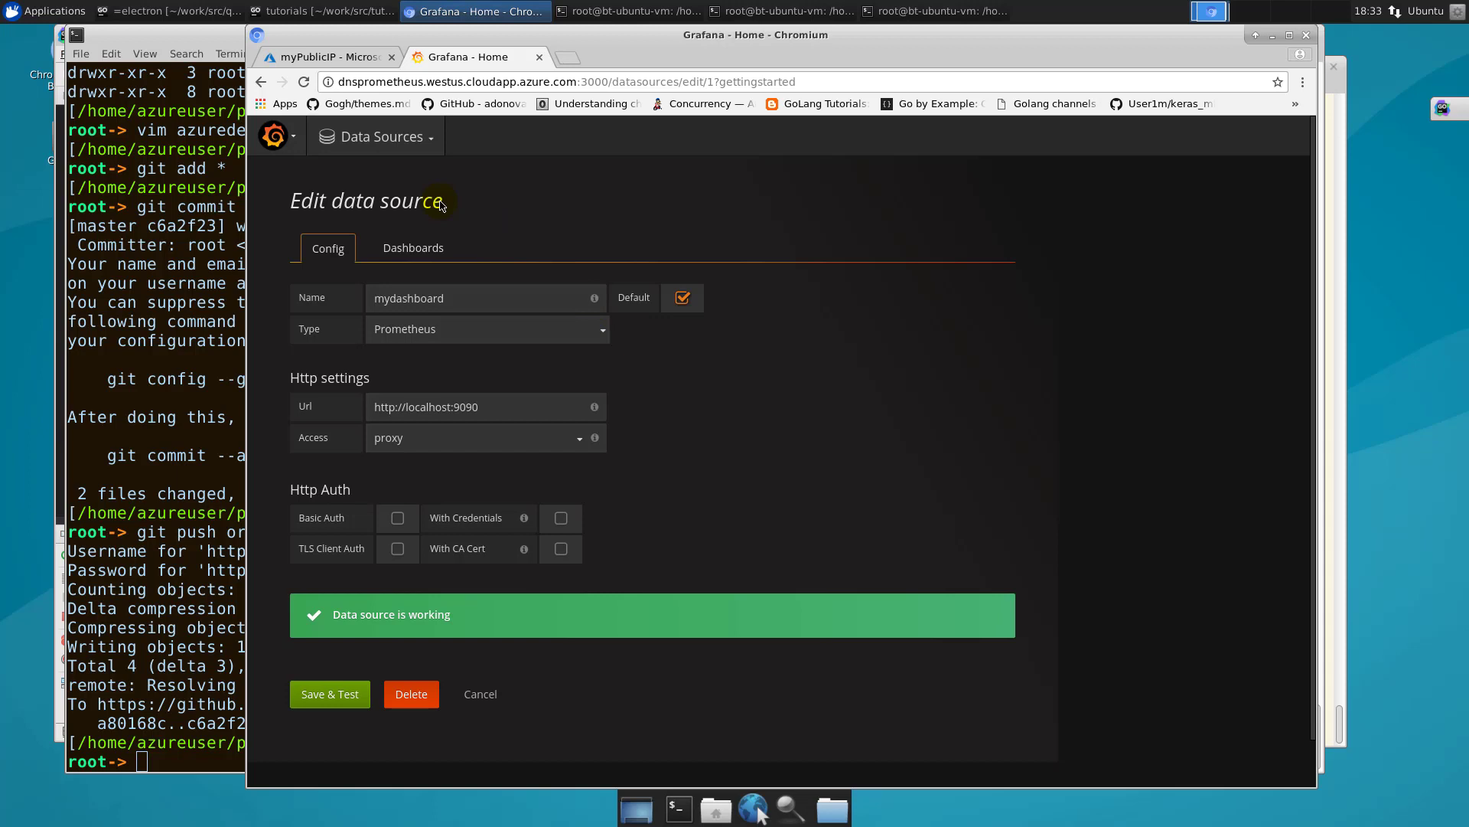
Step: Start a dashboard import and pick centos_monitoring_dashboard.json from the prometheus-grafana-scripts folder
{"action": "left_click", "coordinate": [292, 141]}
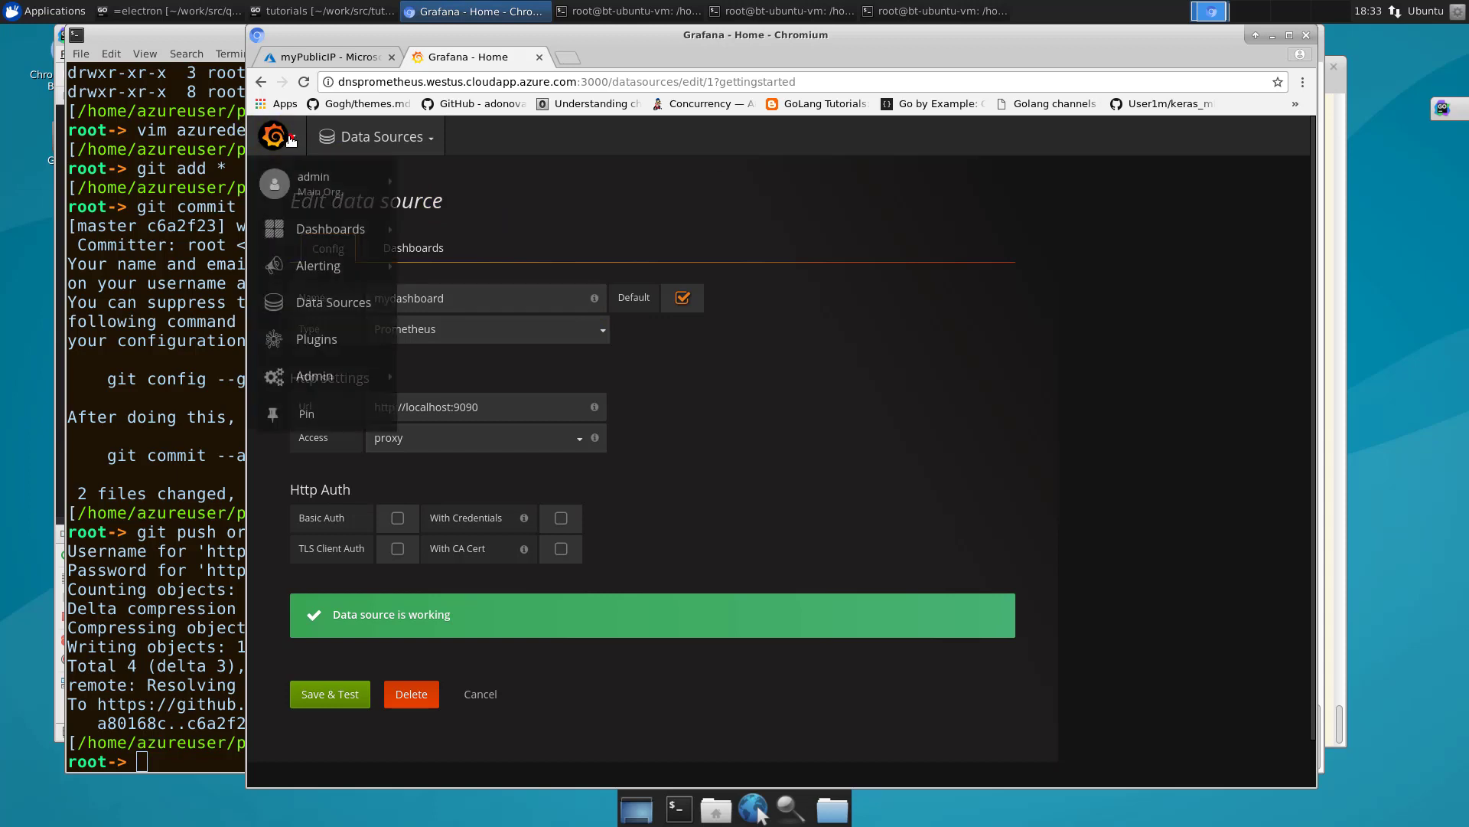
{"action": "mouse_move", "coordinate": [330, 232]}
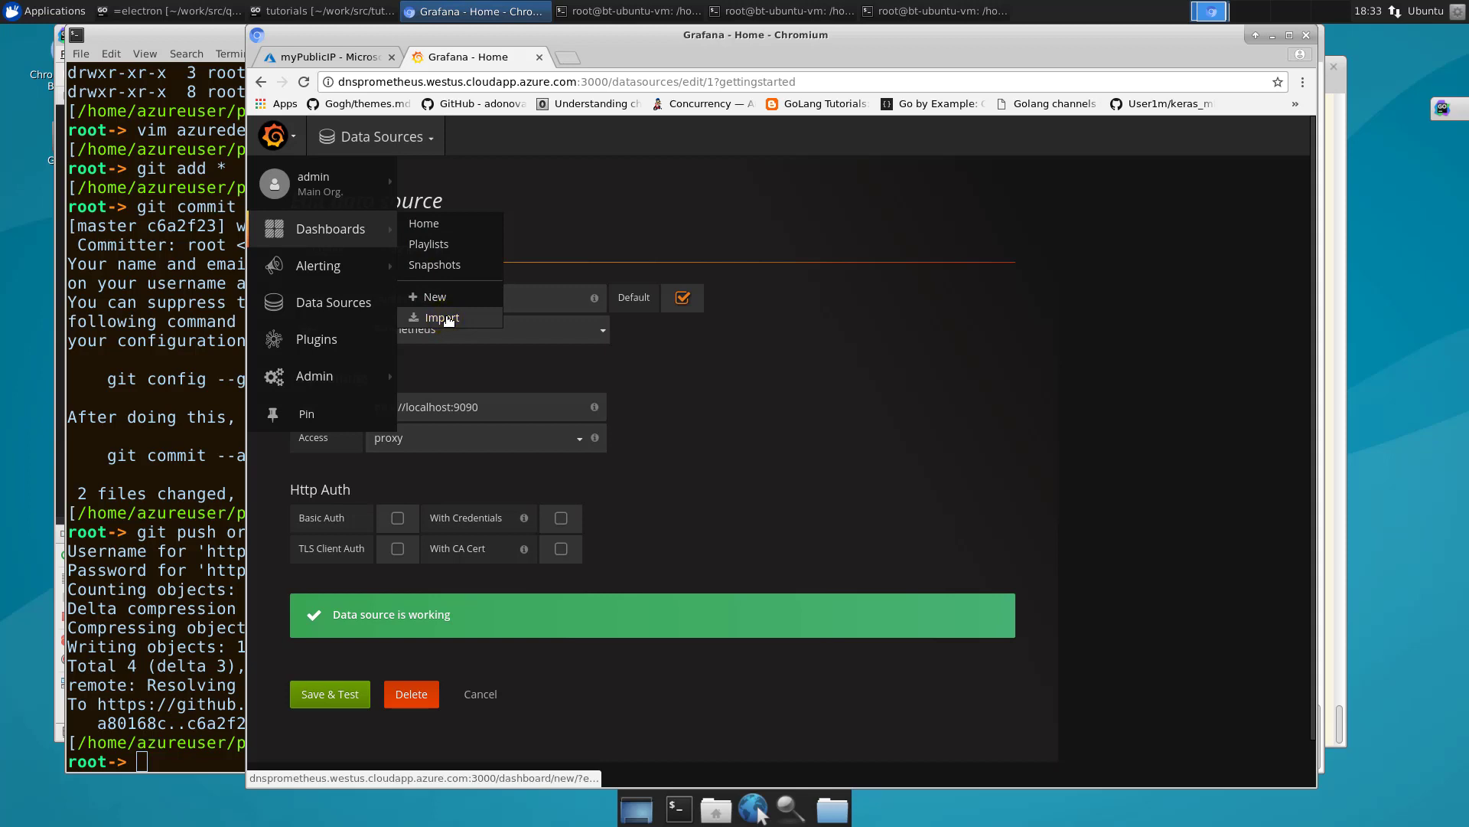
{"action": "left_click", "coordinate": [443, 318]}
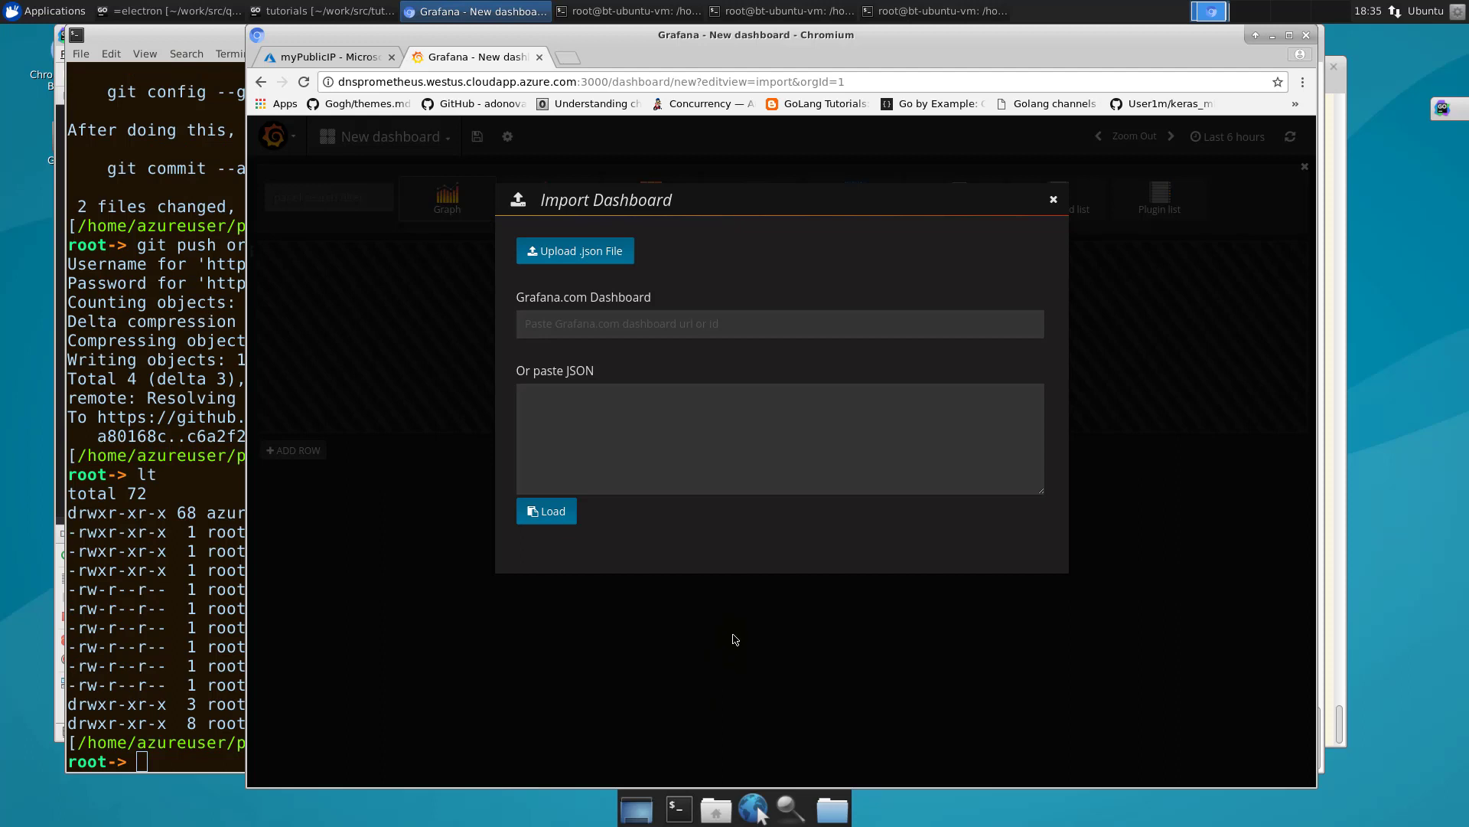
{"action": "left_click", "coordinate": [590, 261]}
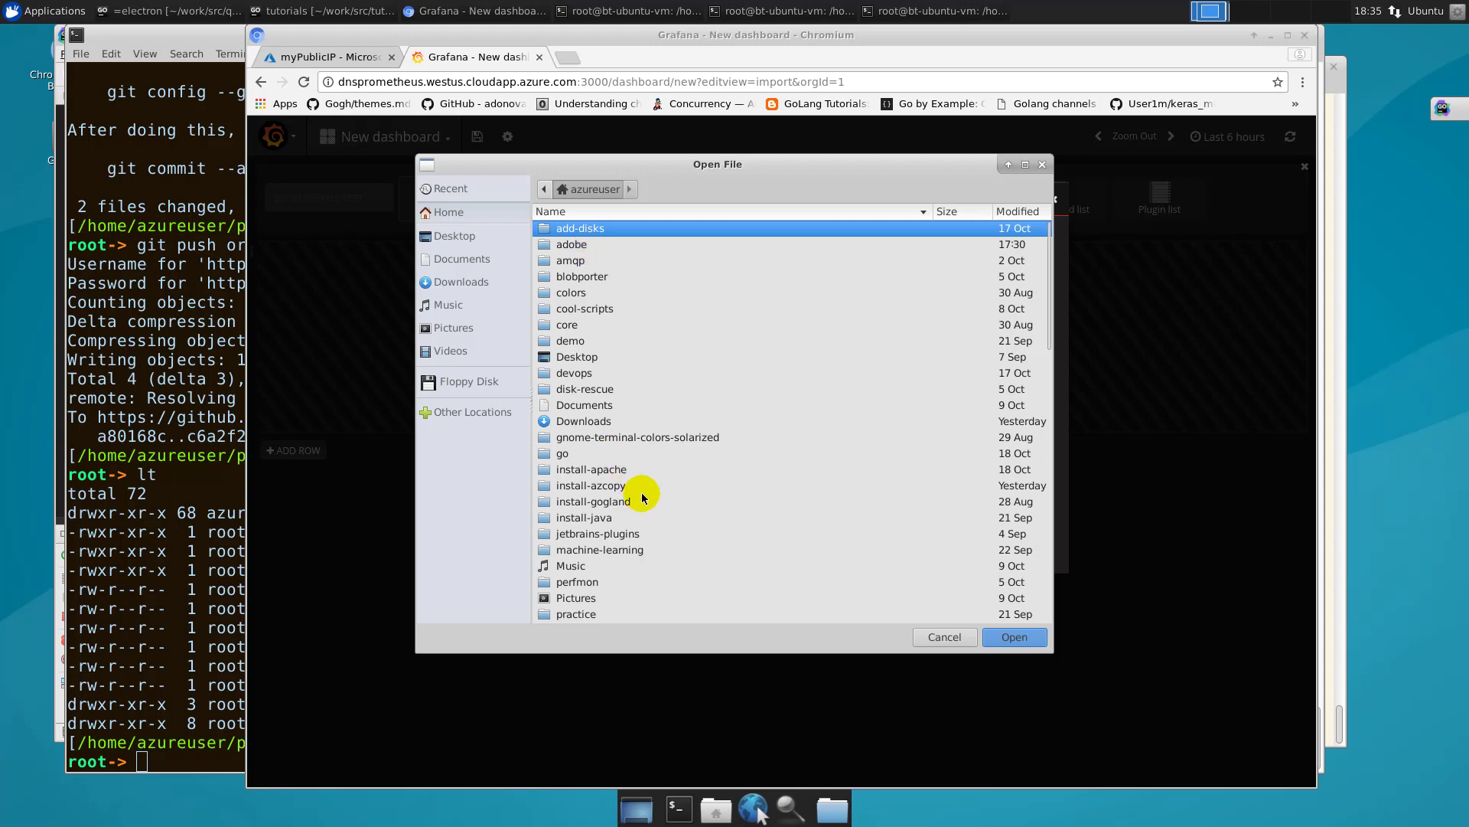
{"action": "scroll", "coordinate": [628, 479], "scroll_direction": "down", "scroll_amount": 5}
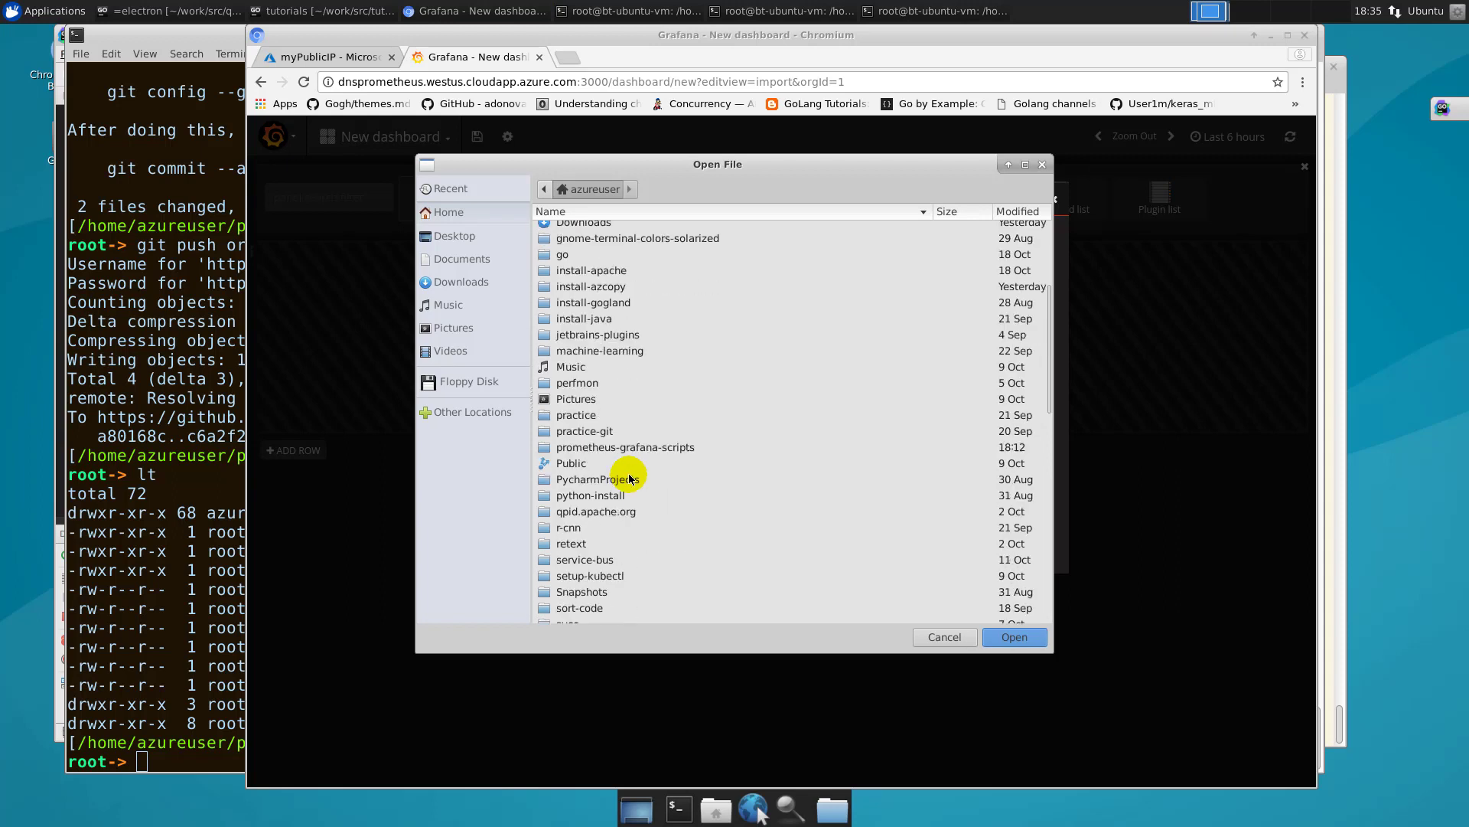
{"action": "double_click", "coordinate": [634, 450]}
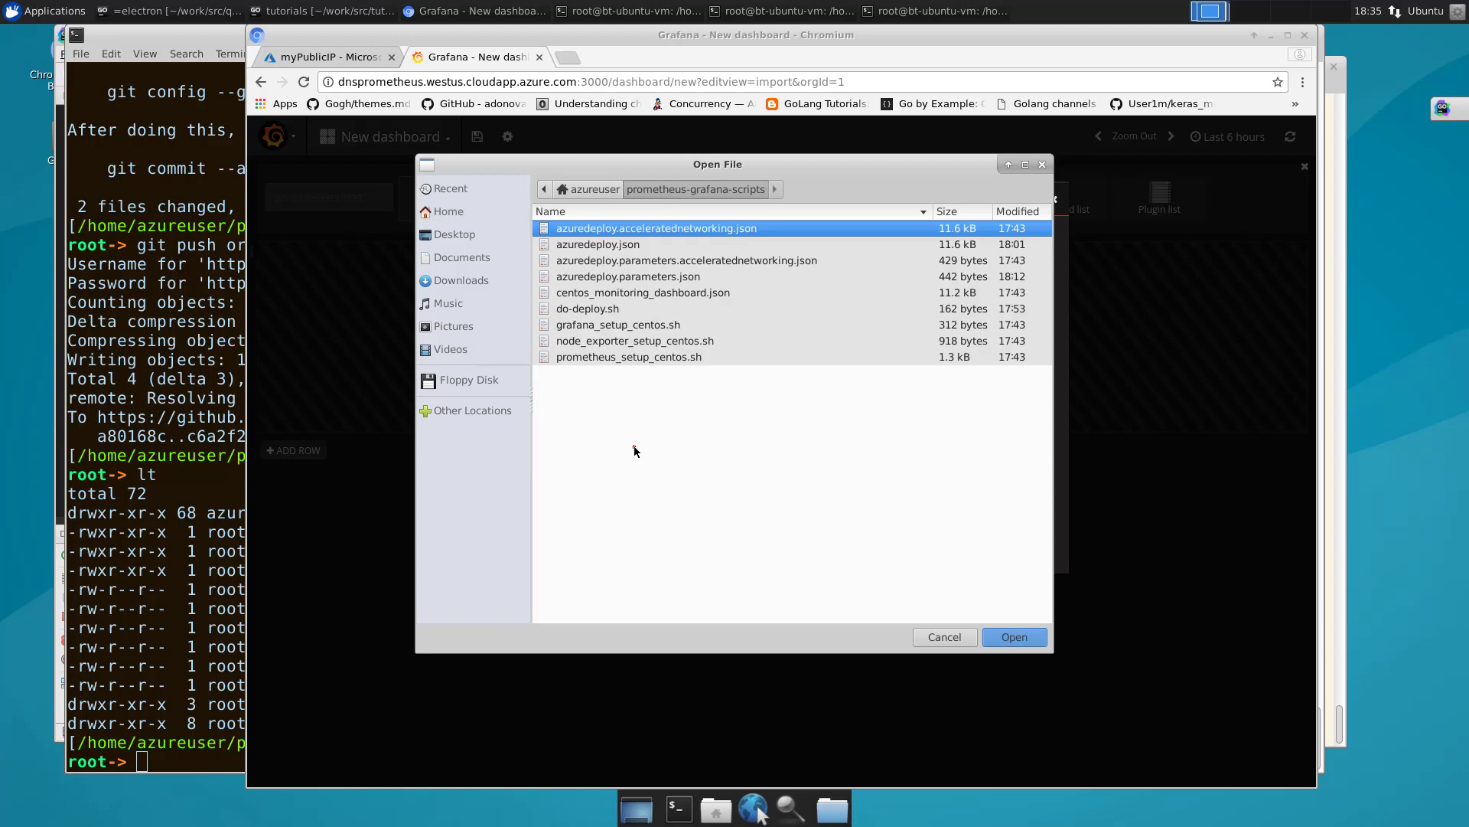
{"action": "left_click", "coordinate": [637, 298]}
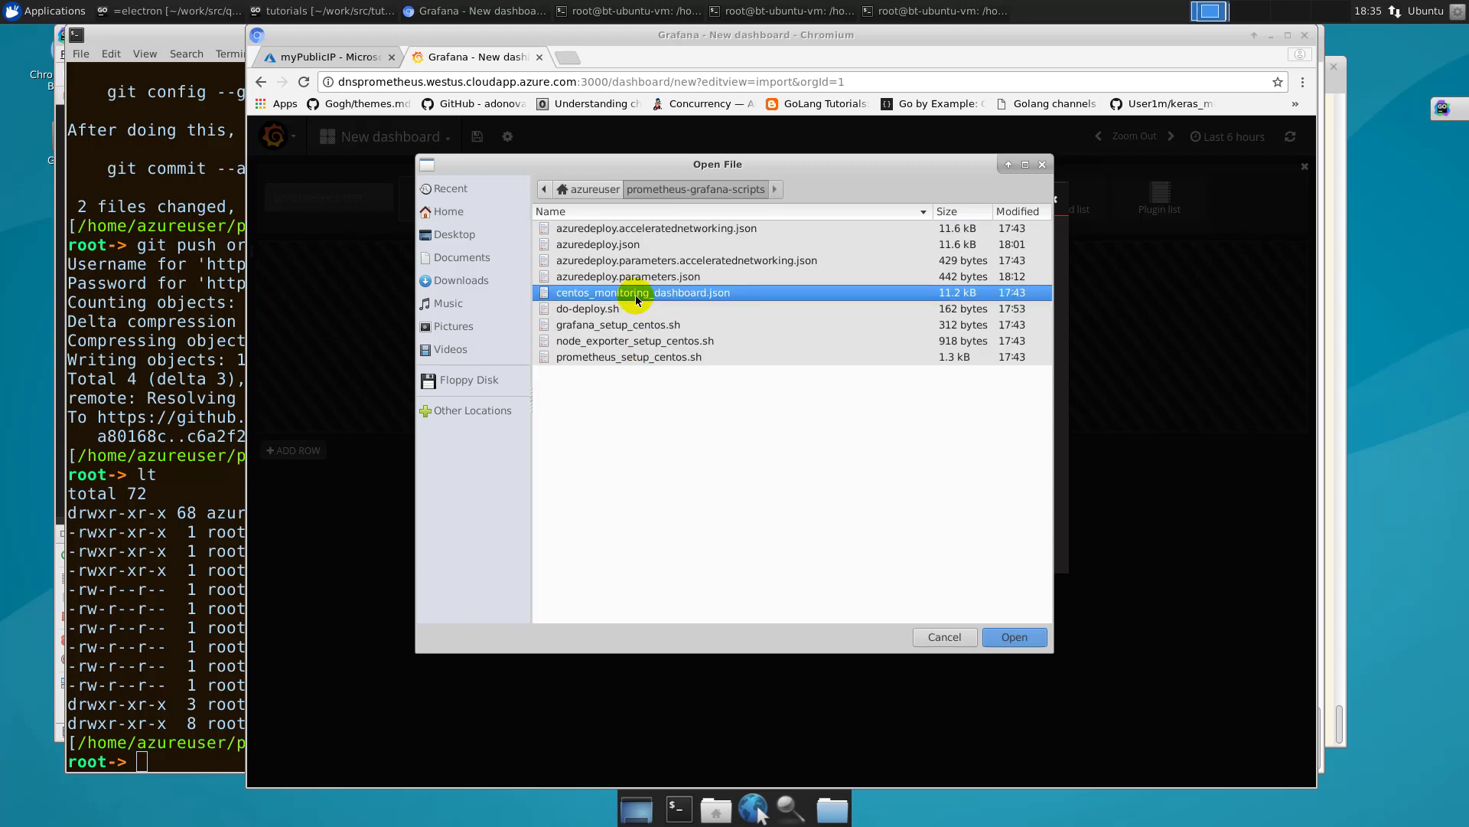
Step: Load the chosen file, select mydashboard as the Prometheus data source, and import the CentOS Monitoring dashboard
{"action": "left_click", "coordinate": [1017, 640]}
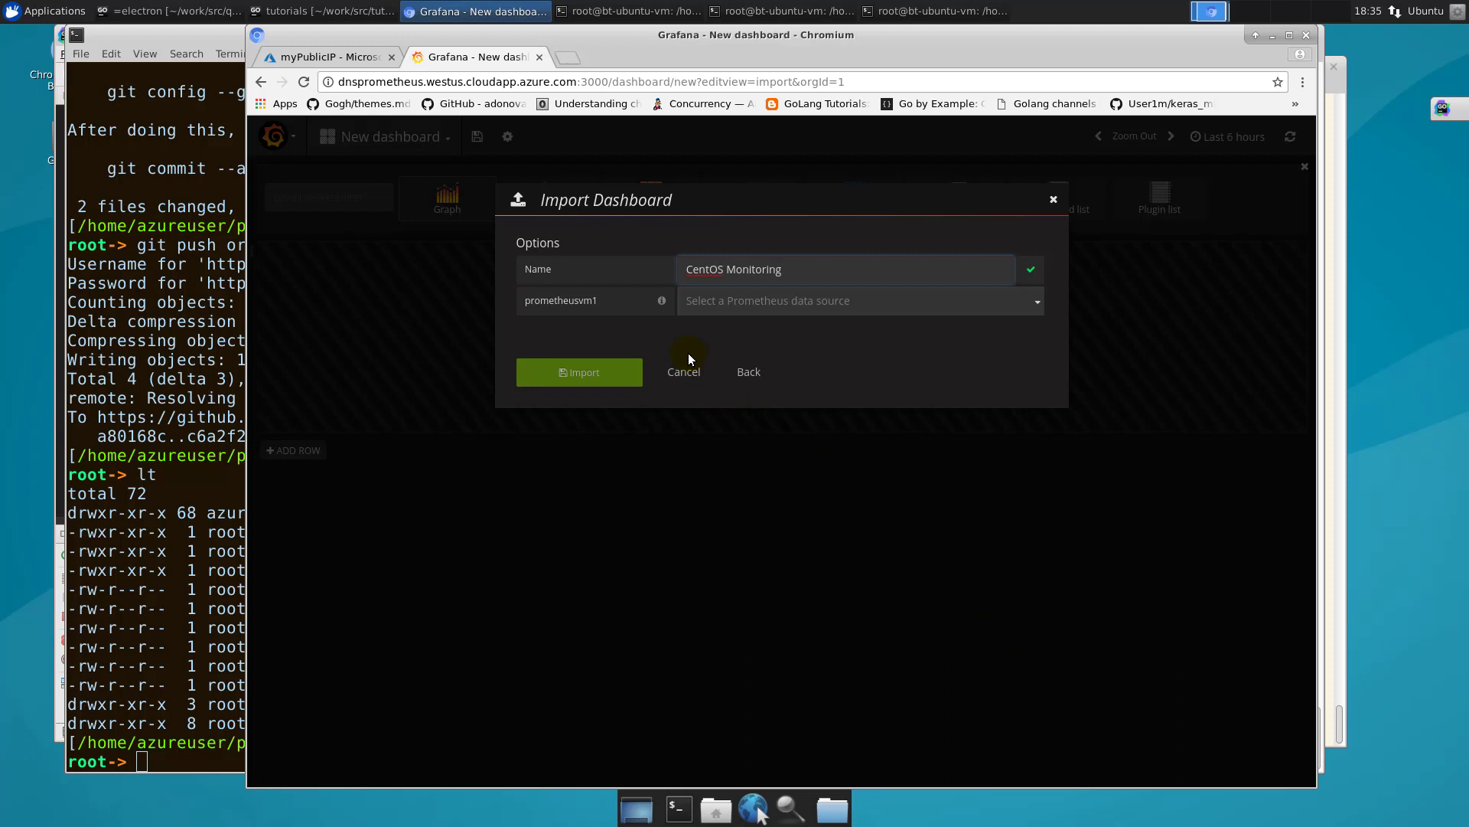
{"action": "left_click", "coordinate": [583, 373]}
{"action": "left_click", "coordinate": [758, 814]}
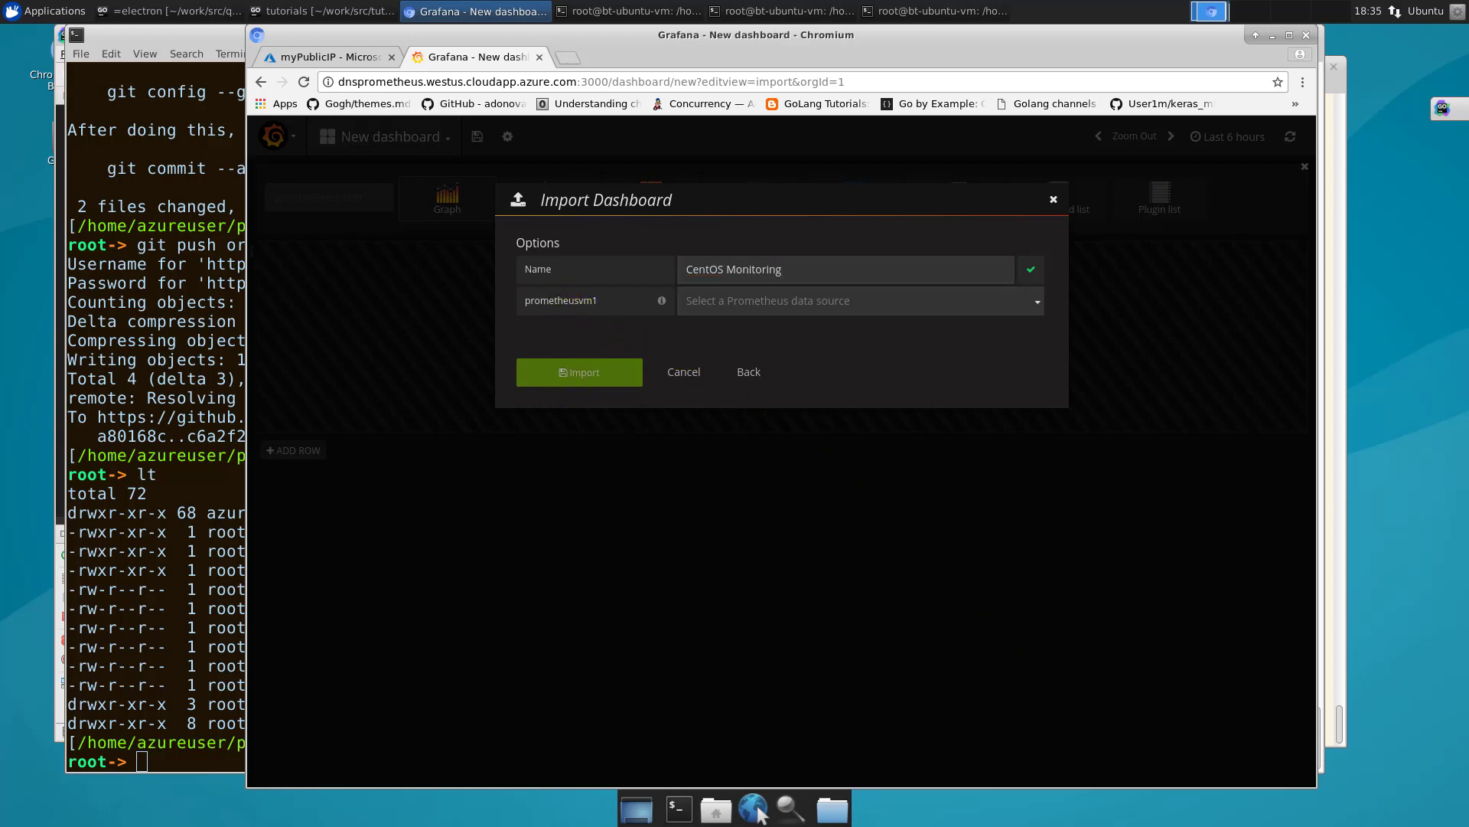
{"action": "left_click", "coordinate": [1037, 304]}
{"action": "left_click", "coordinate": [1036, 305]}
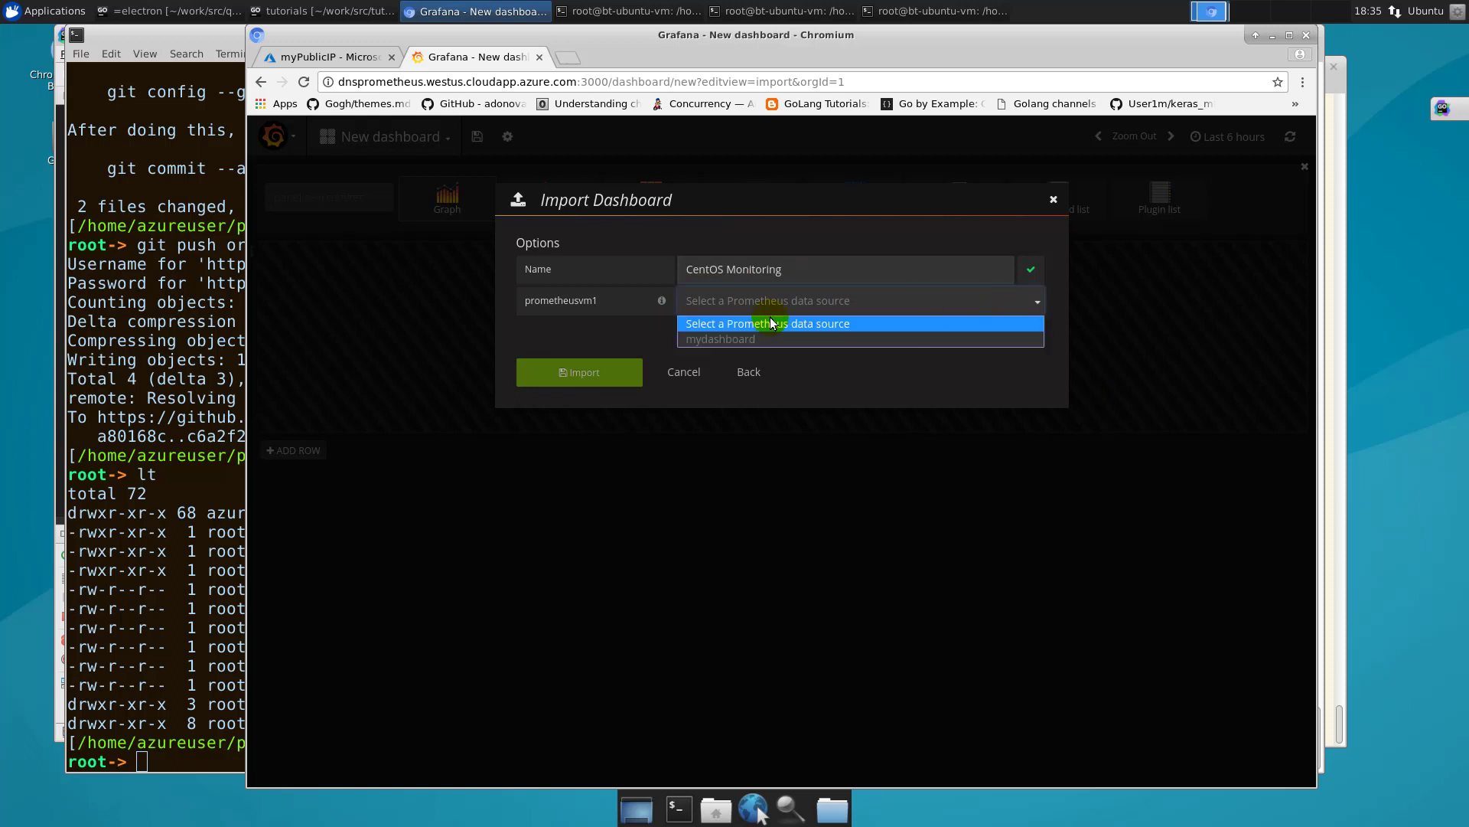
{"action": "left_click", "coordinate": [737, 337]}
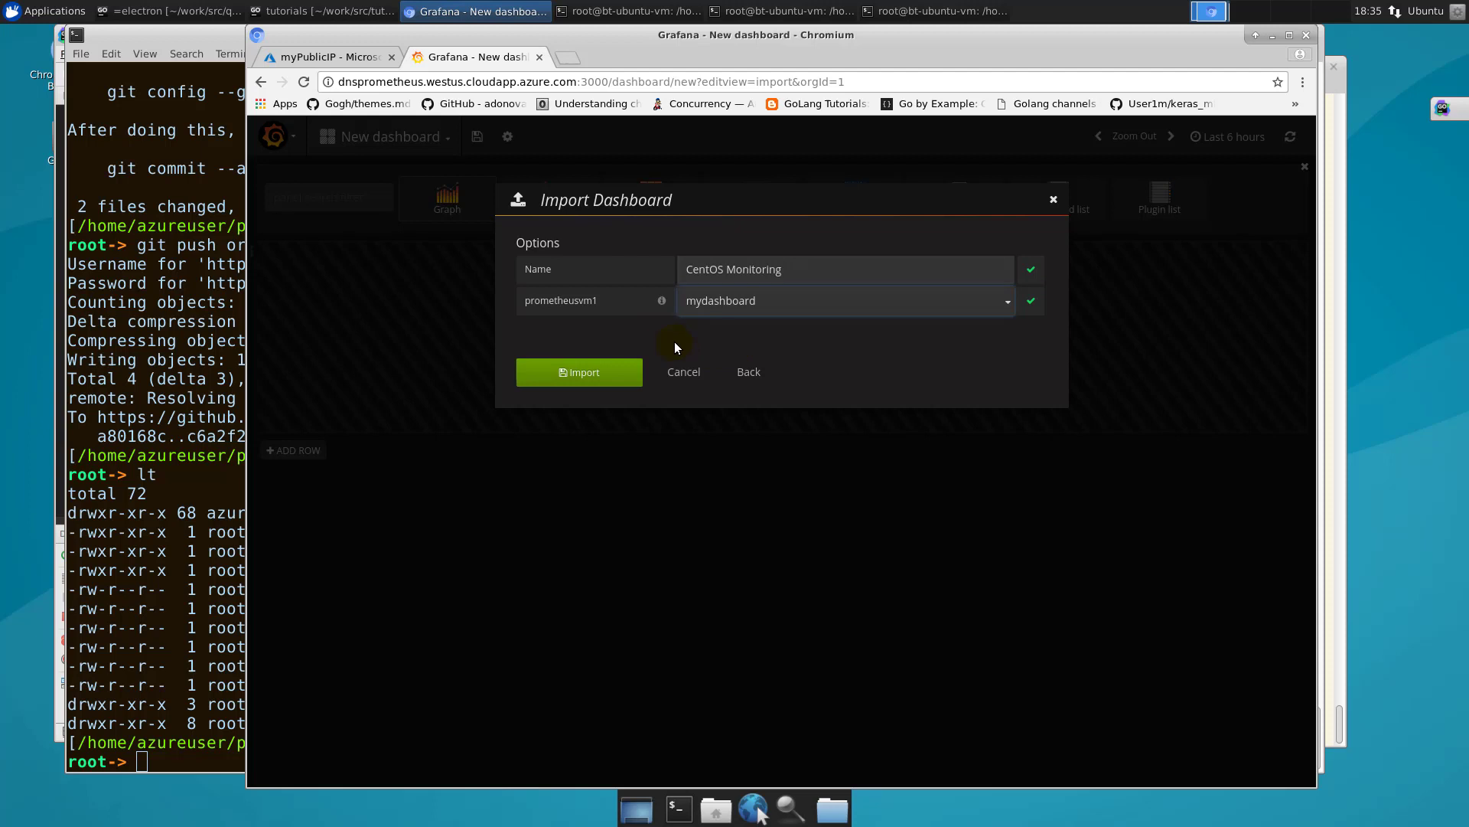
{"action": "left_click", "coordinate": [616, 377]}
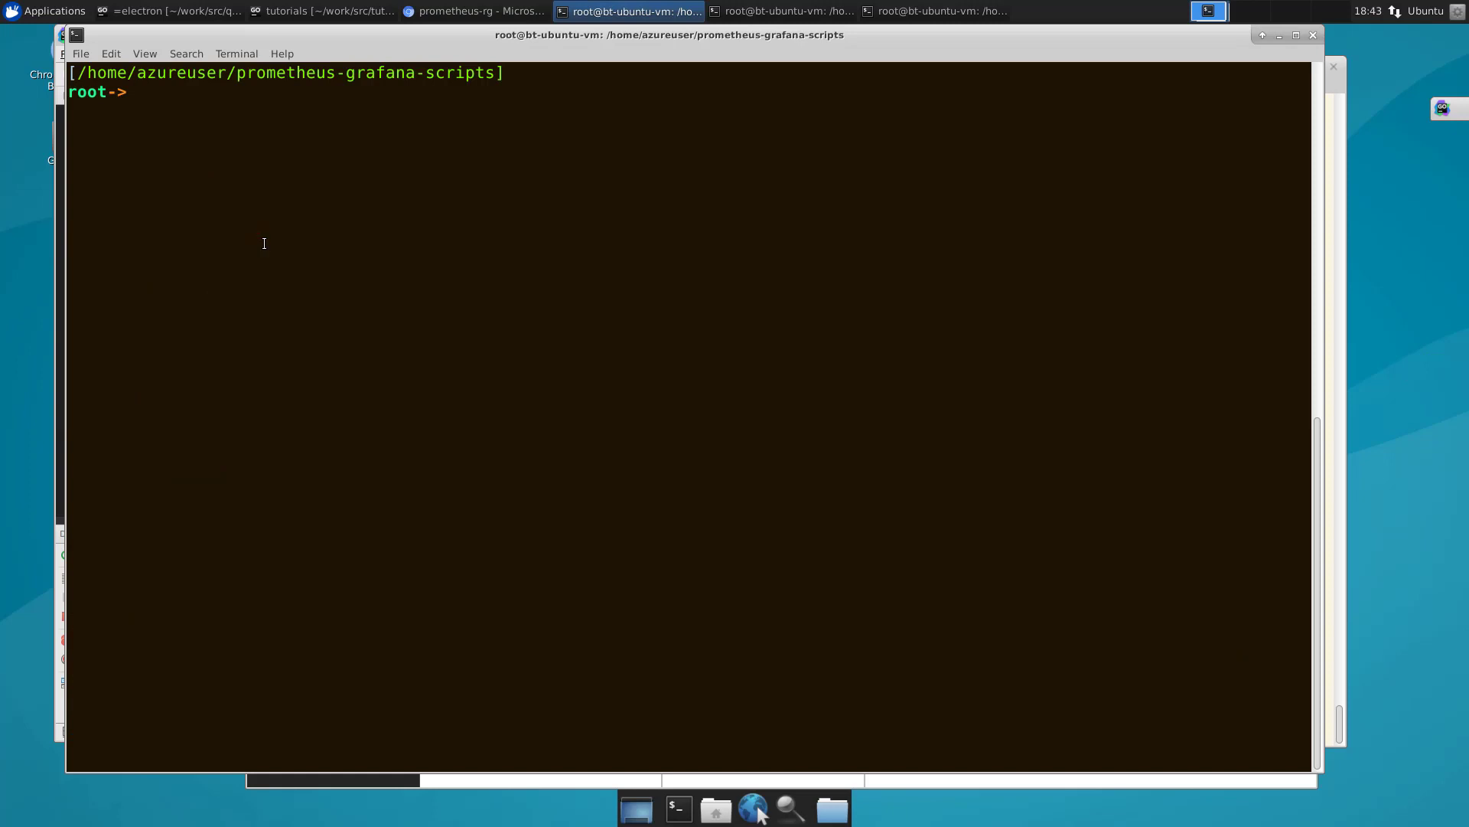
Step: Rerun the ssh command to dnsprometheus.westus.cloudapp.azure.com and log in with the account password
{"action": "key", "text": "Up"}
{"action": "key", "text": "Up"}
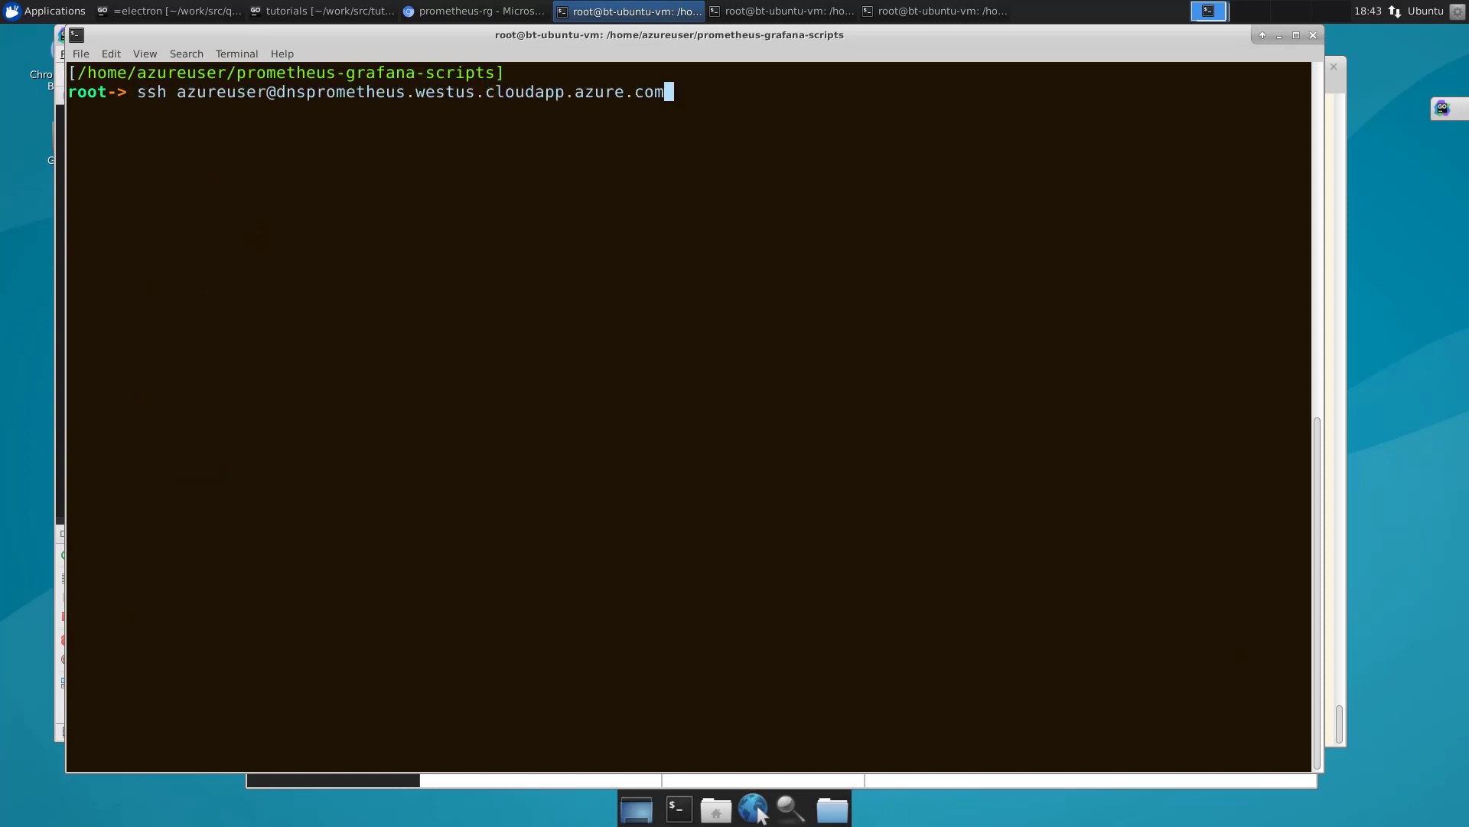
{"action": "key", "text": "Return"}
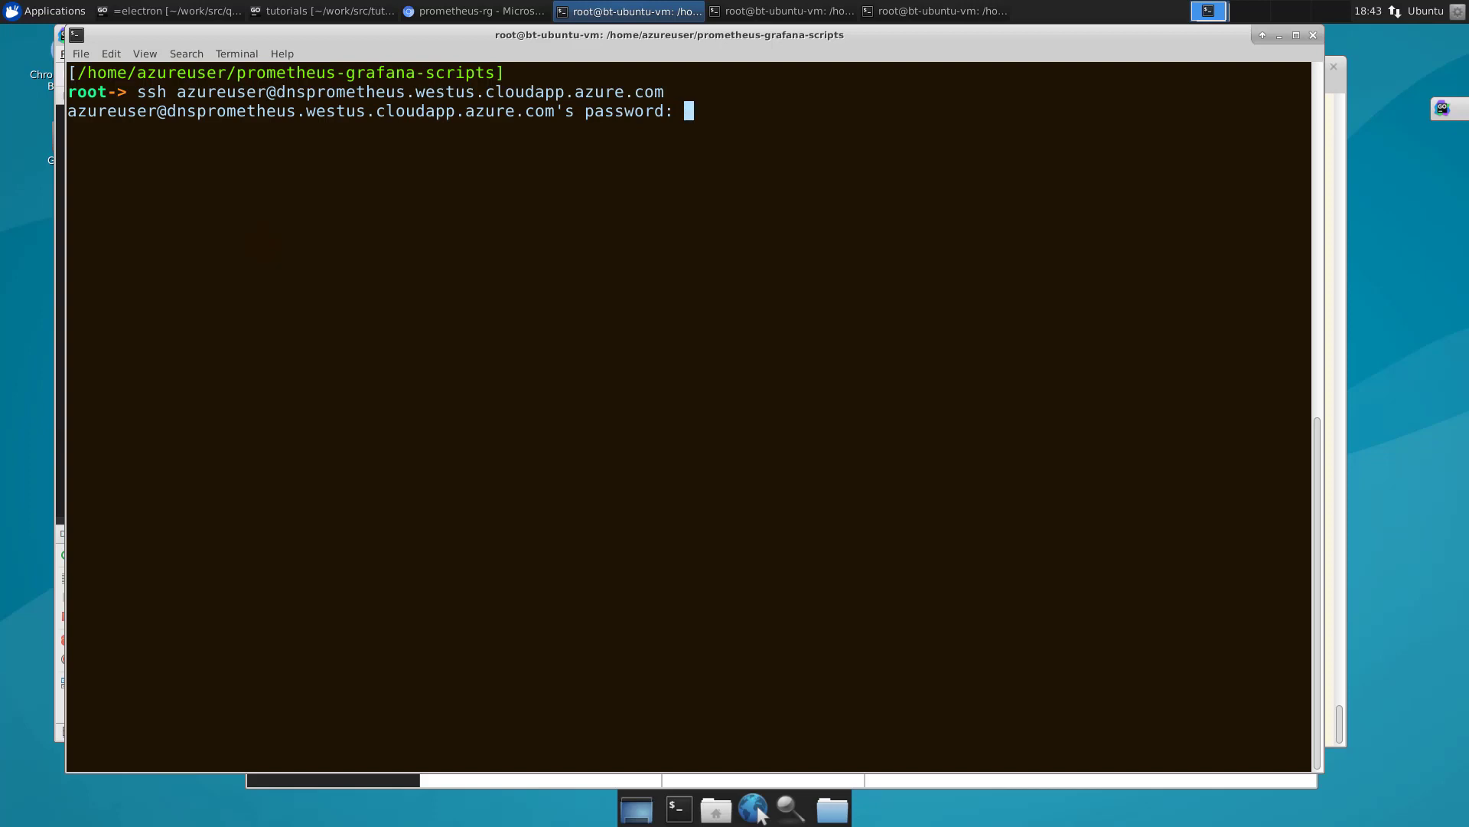
{"action": "key", "text": "Return"}
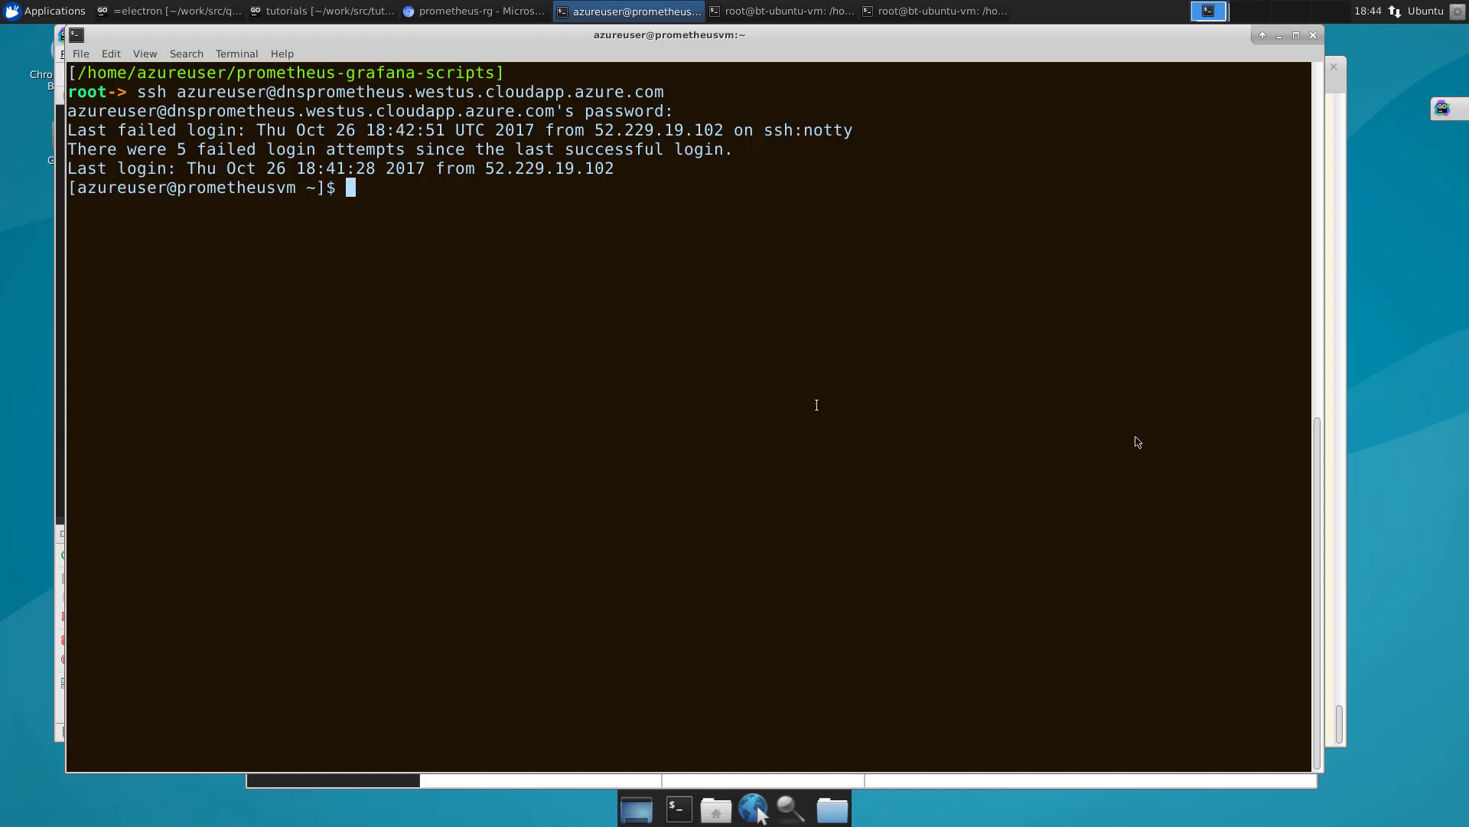
Step: Change to /usr/local/bin/prometheus and open target_hosts.yml in vim
{"action": "type", "text": "cd /usr/local/"}
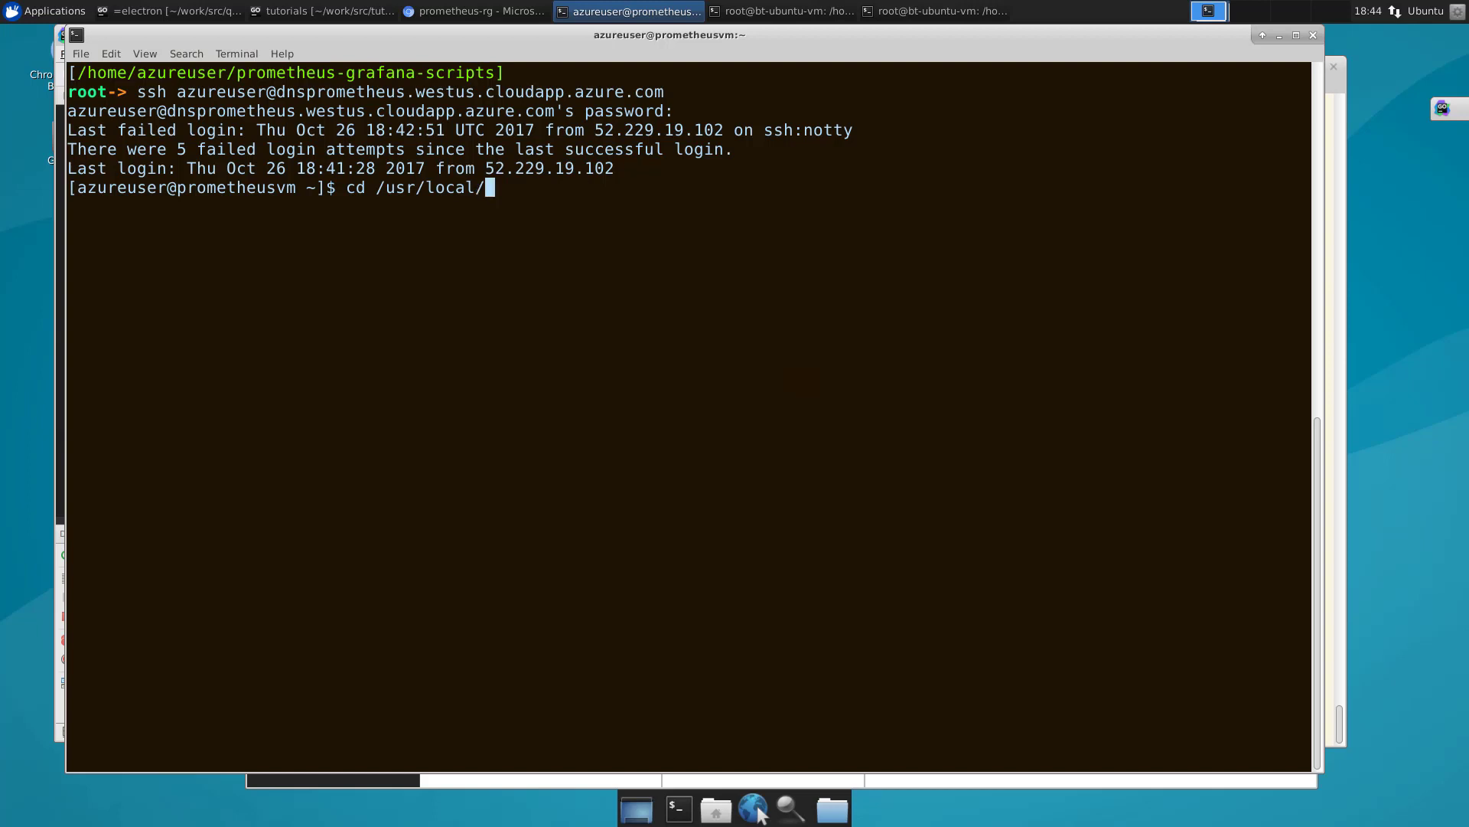
{"action": "type", "text": "prome"}
{"action": "left_click", "coordinate": [656, 375]}
{"action": "key", "text": "BackSpace"}
{"action": "key", "text": "BackSpace"}
{"action": "key", "text": "BackSpace"}
{"action": "key", "text": "BackSpace"}
{"action": "key", "text": "BackSpace"}
{"action": "type", "text": "bin/pro"}
{"action": "key", "text": "Tab"}
{"action": "key", "text": "Return"}
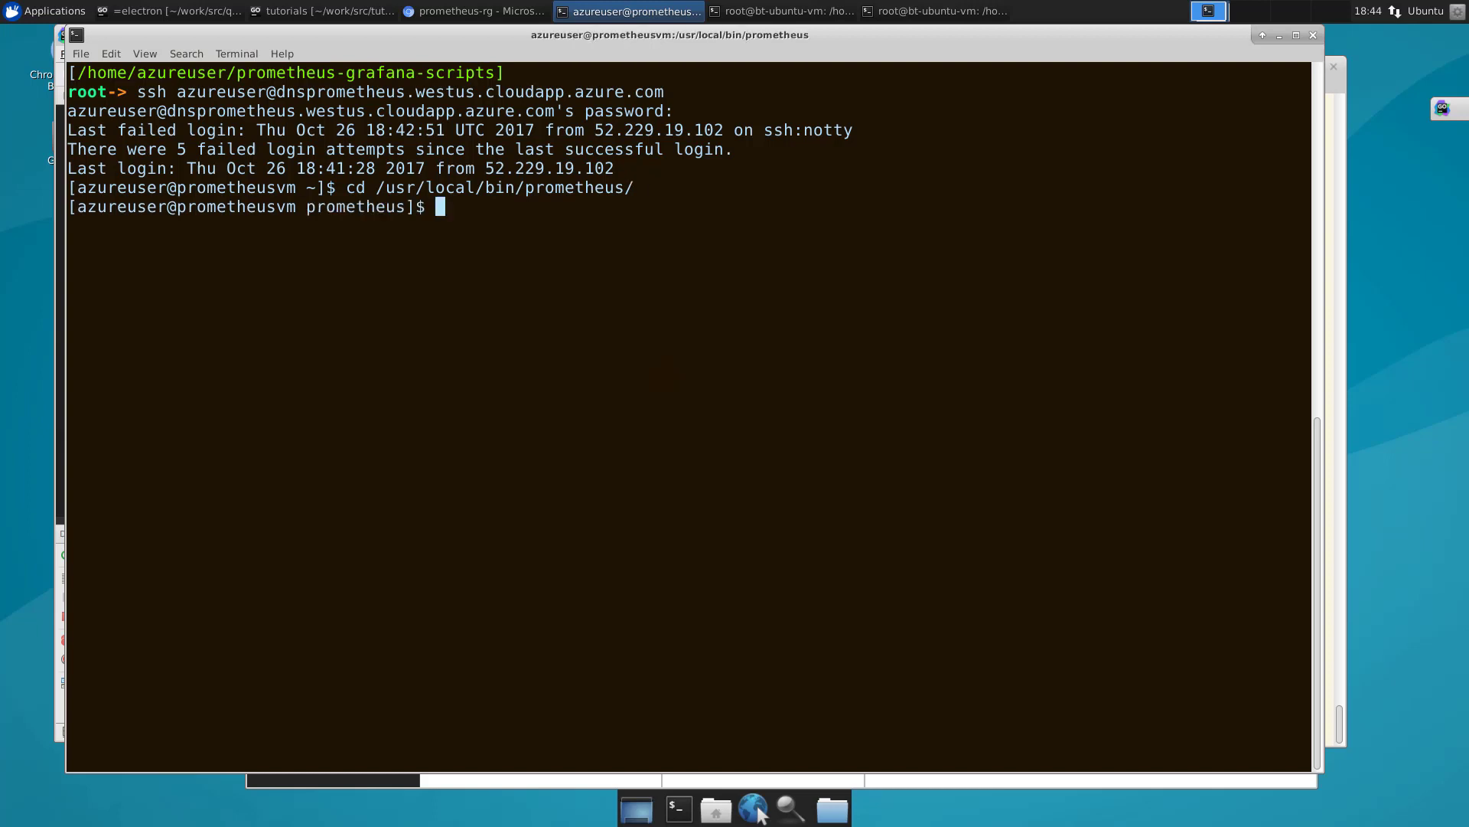
{"action": "type", "text": "vim target_hosts.yml"}
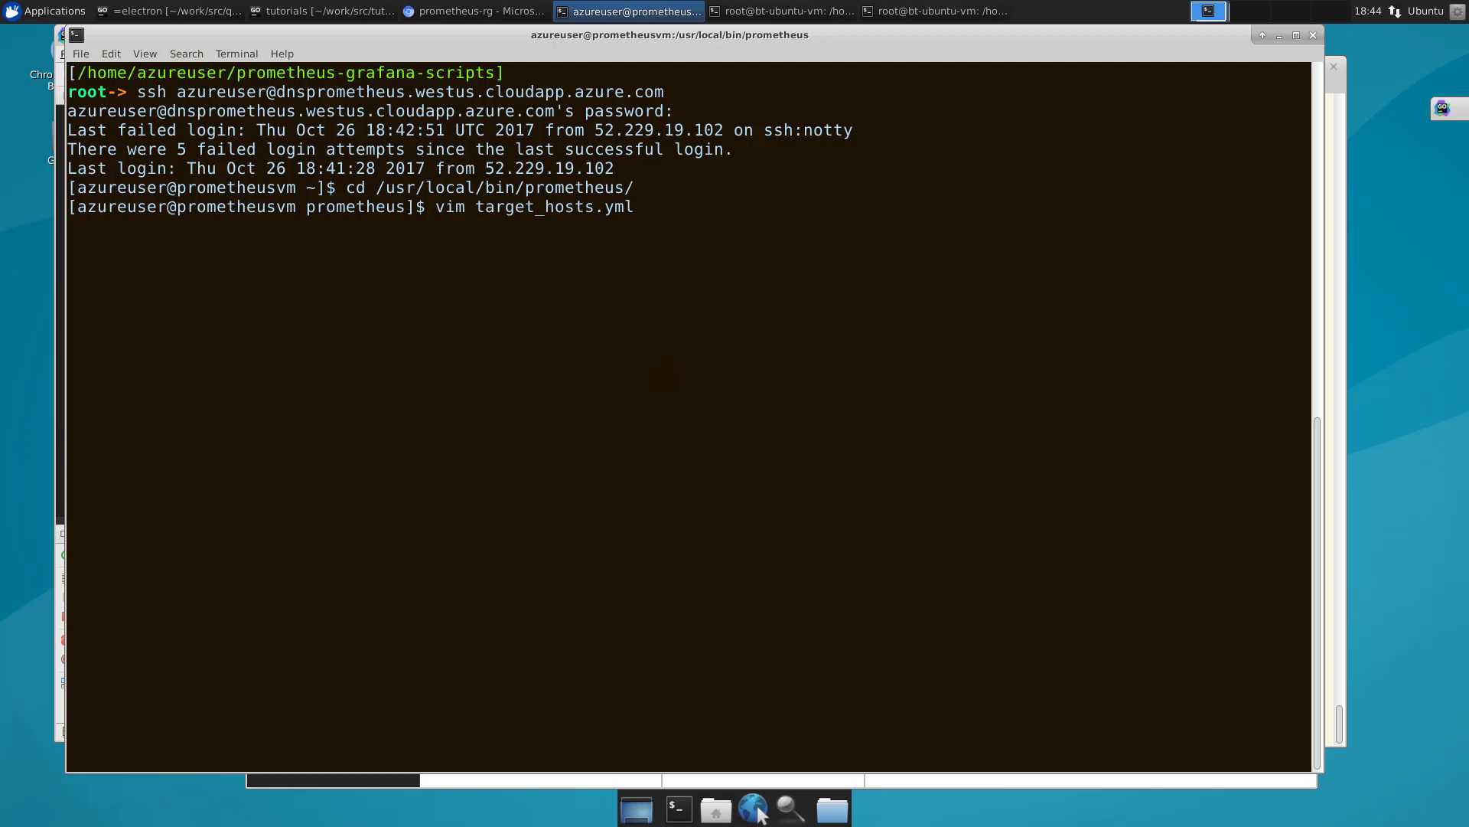
{"action": "key", "text": "Return"}
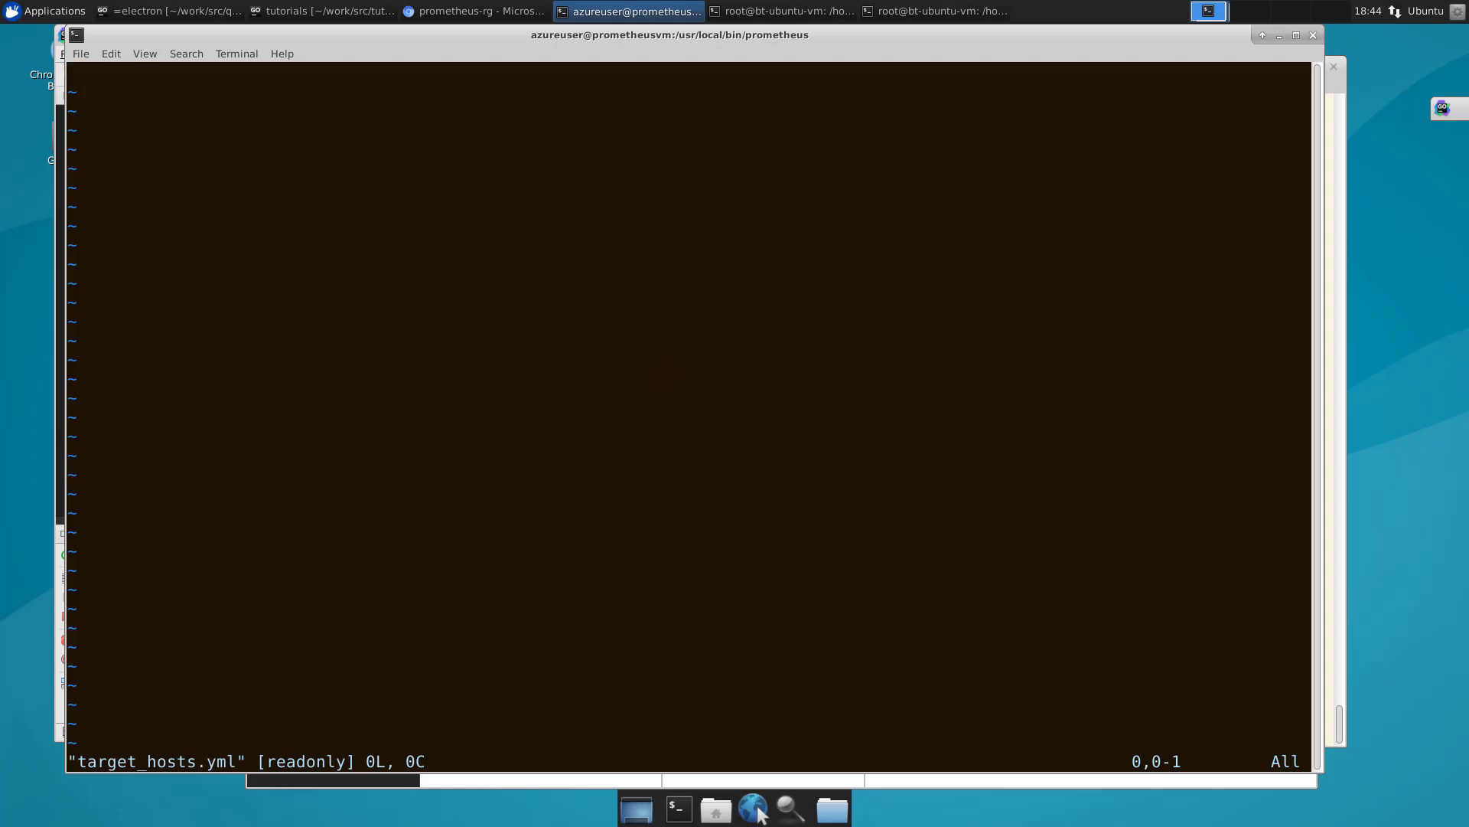
Step: Begin typing the targets line -targets:['cent… in insert mode, fixing the leading dash
{"action": "key", "text": "i"}
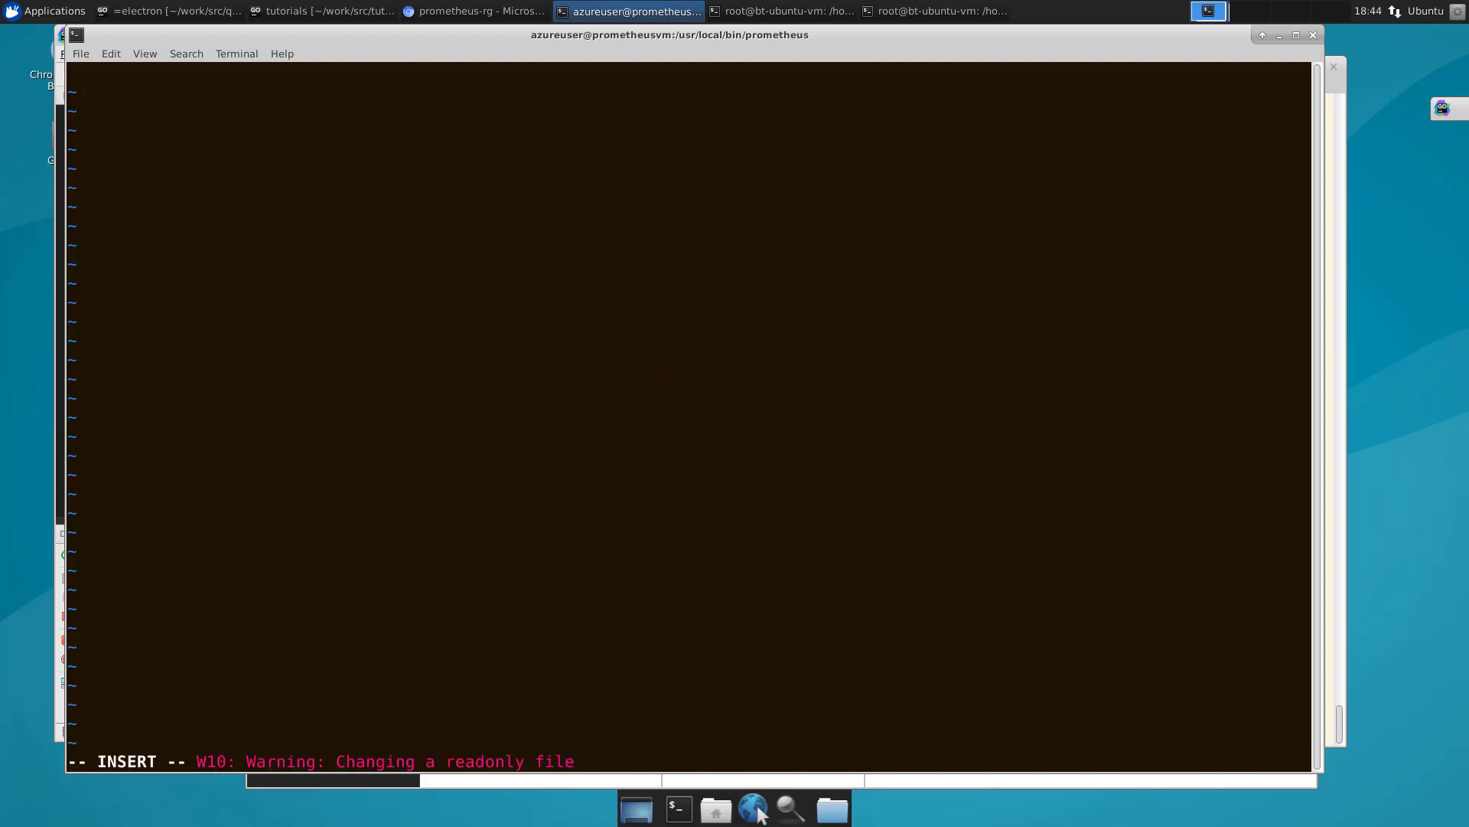
{"action": "type", "text": "_targets:["}
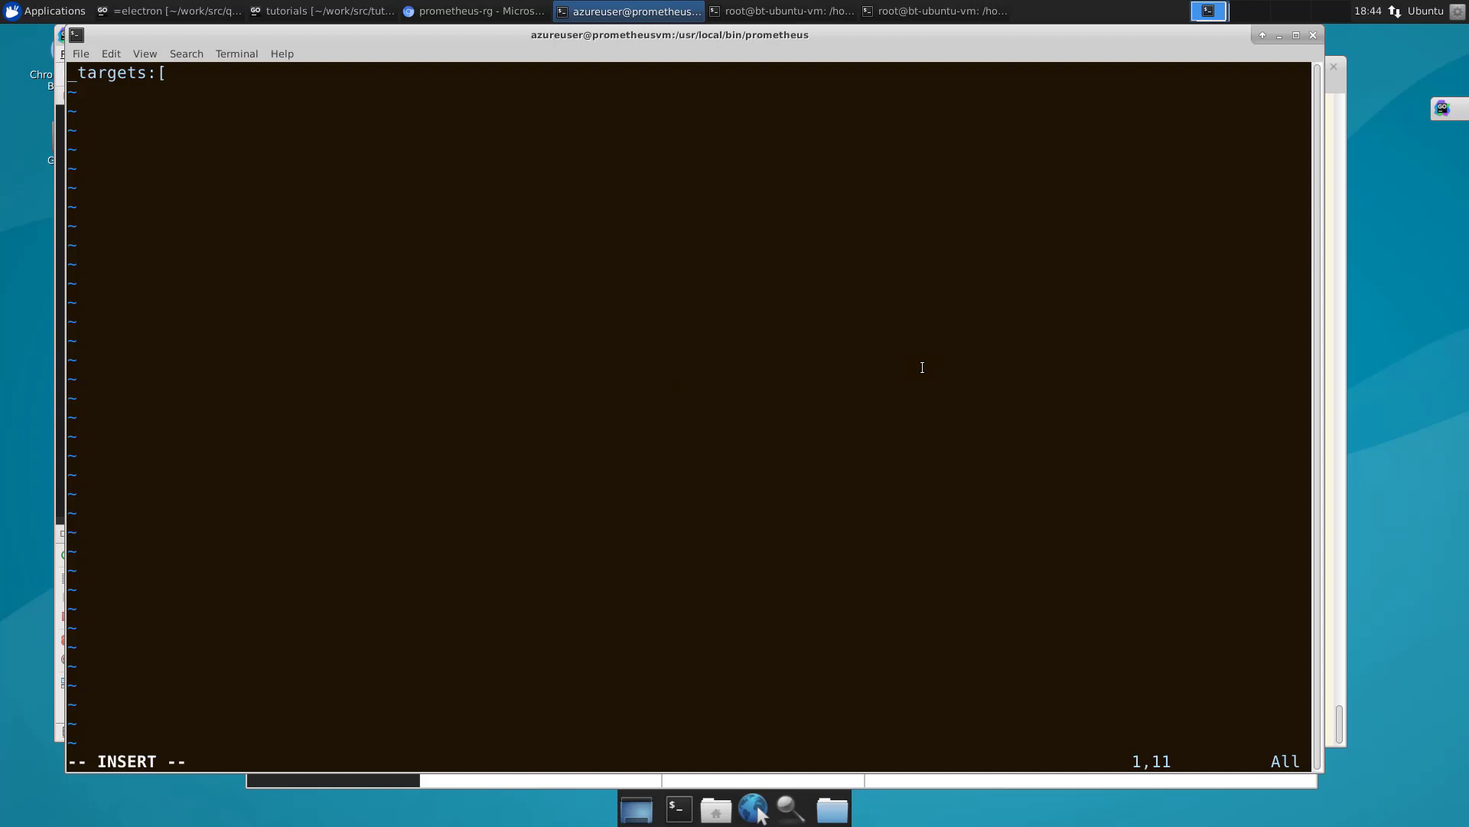
{"action": "key", "text": "Home"}
{"action": "key", "text": "BackSpace"}
{"action": "type", "text": "\""}
{"action": "key", "text": "Left"}
{"action": "key", "text": "Escape"}
{"action": "type", "text": "["}
{"action": "key", "text": "BackSpace"}
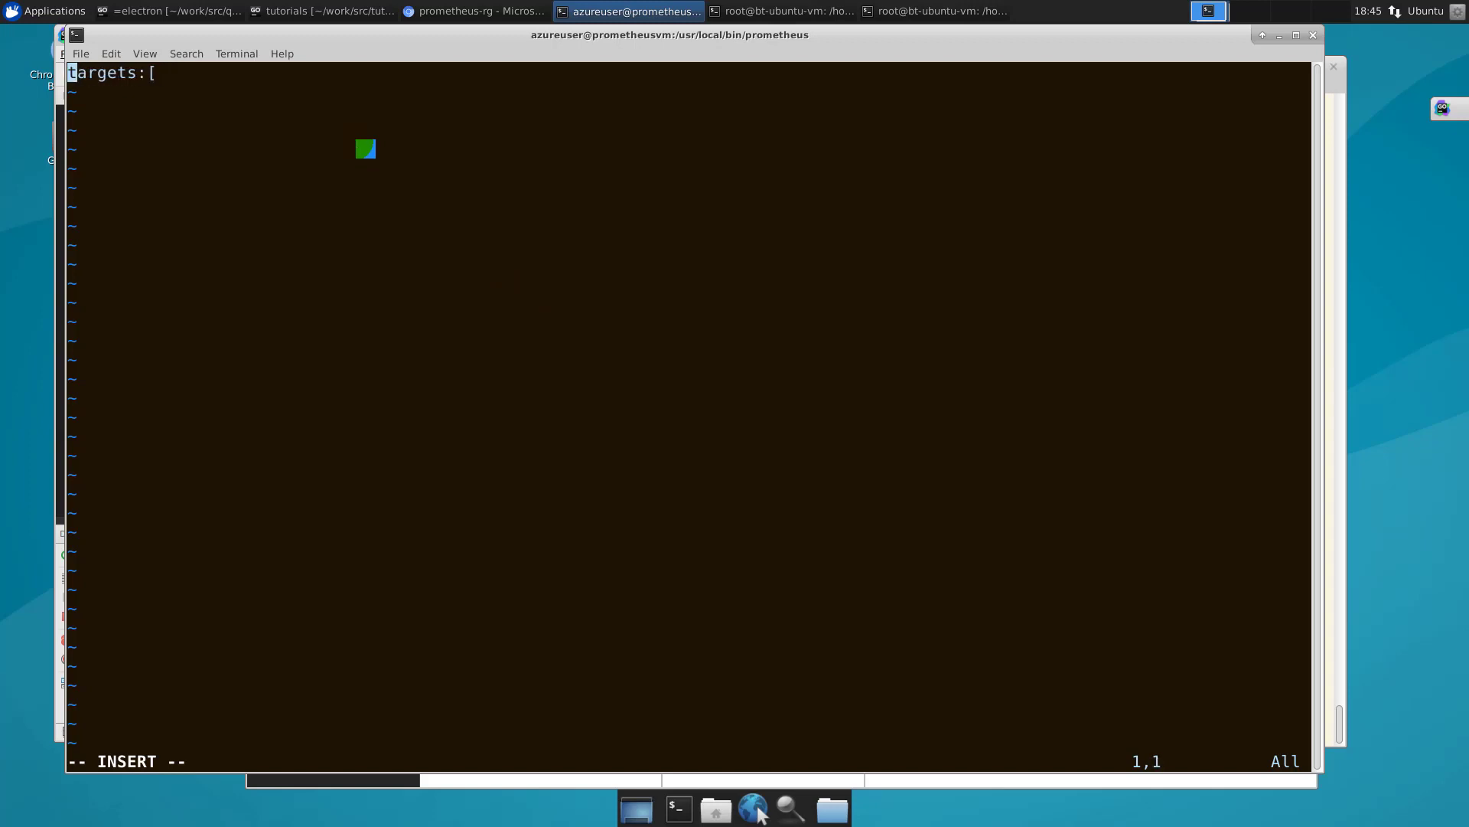
{"action": "type", "text": "-"}
{"action": "key", "text": "End"}
{"action": "type", "text": "'cent"}
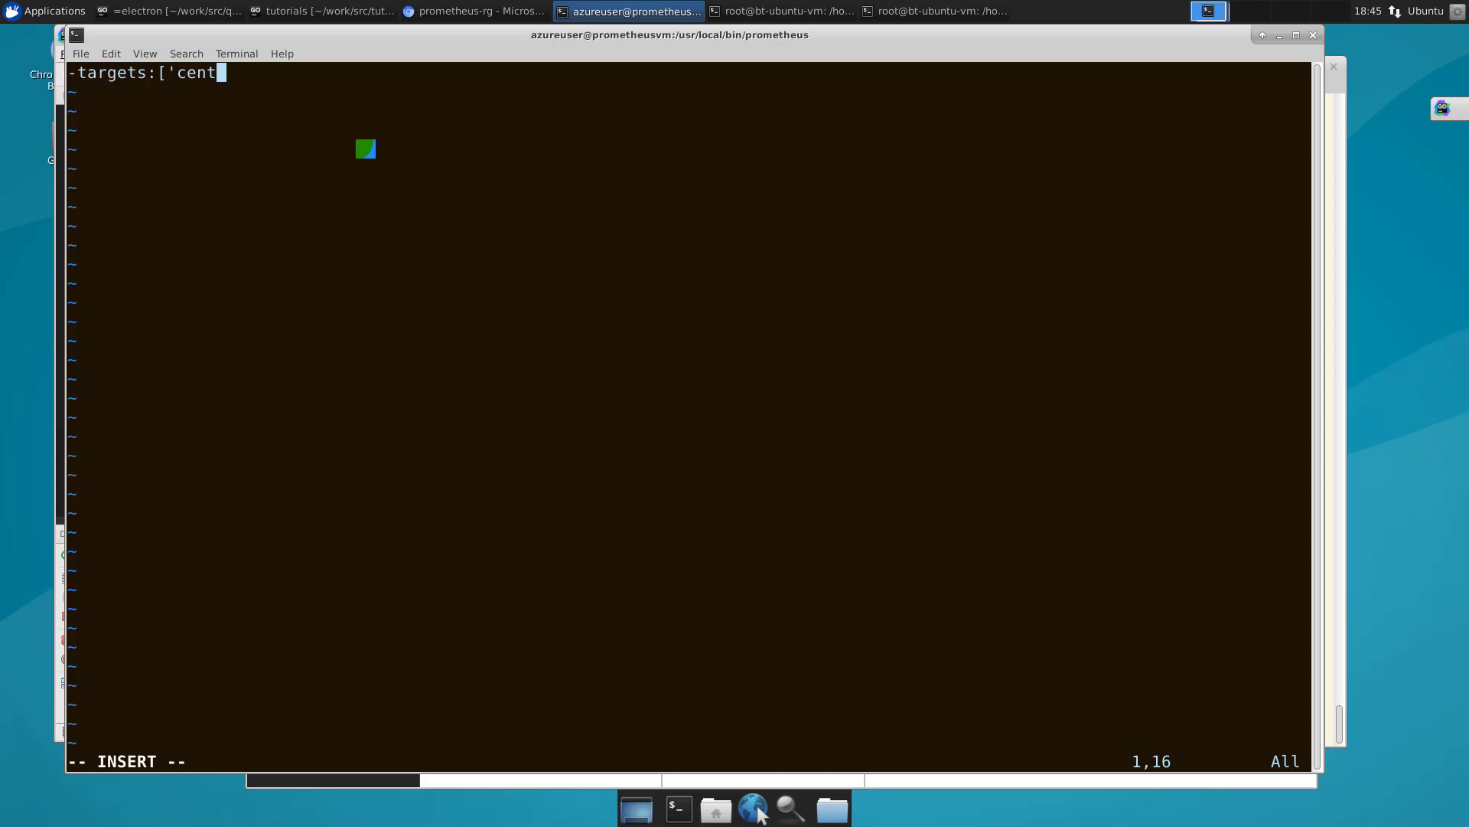
{"action": "type", "text": "usvm1"}
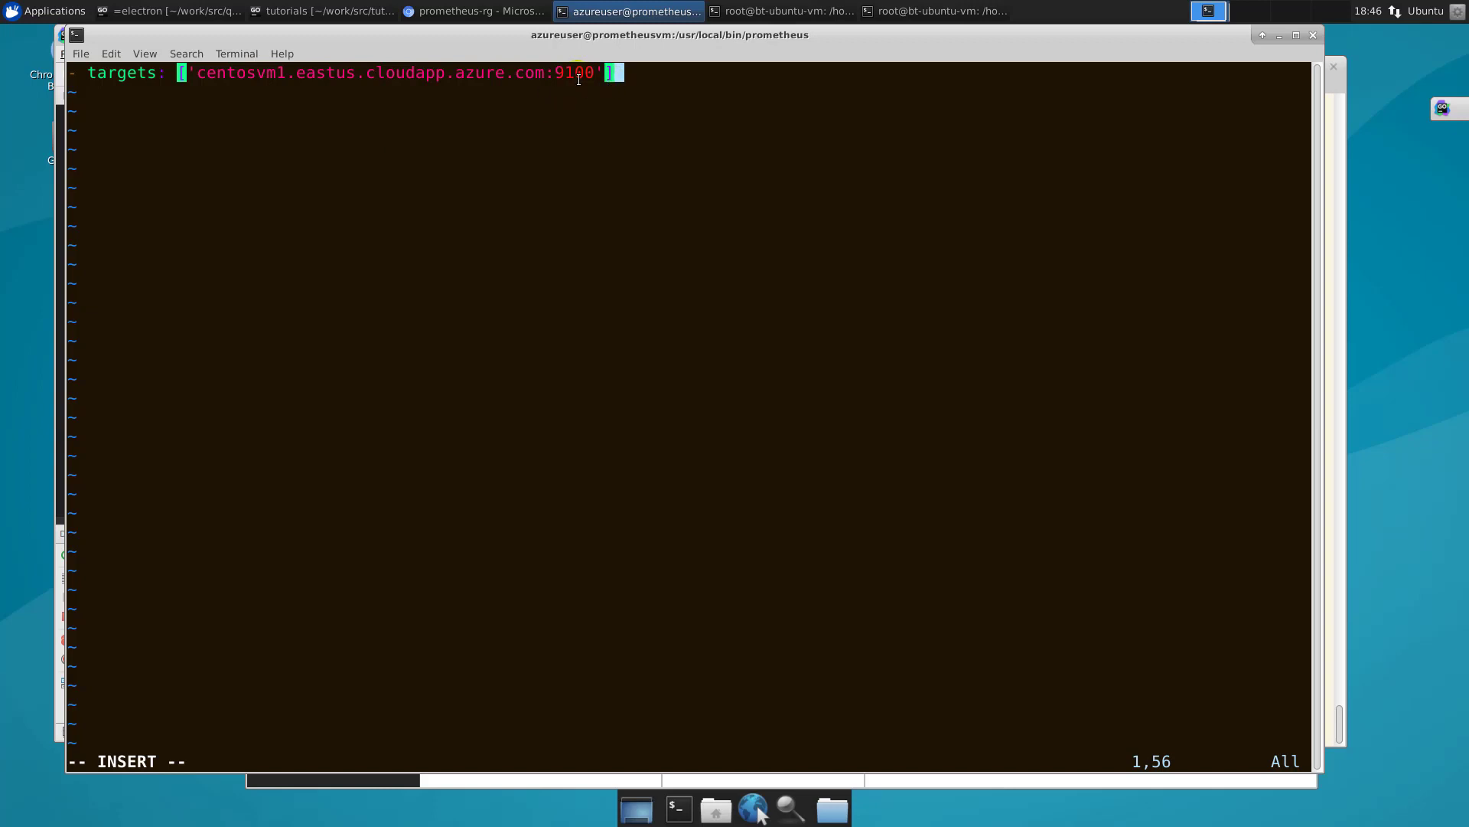
Step: Finish the targets line's closing quotes and try saving with :wq, which fails as read-only
{"action": "key", "text": "Escape"}
{"action": "type", "text": "i, ''"}
{"action": "key", "text": "BackSpace"}
{"action": "key", "text": "BackSpace"}
{"action": "key", "text": "BackSpace"}
{"action": "key", "text": "BackSpace"}
{"action": "key", "text": "BackSpace"}
{"action": "type", "text": "'"}
{"action": "key", "text": "BackSpace"}
{"action": "type", "text": "'"}
{"action": "key", "text": "Escape"}
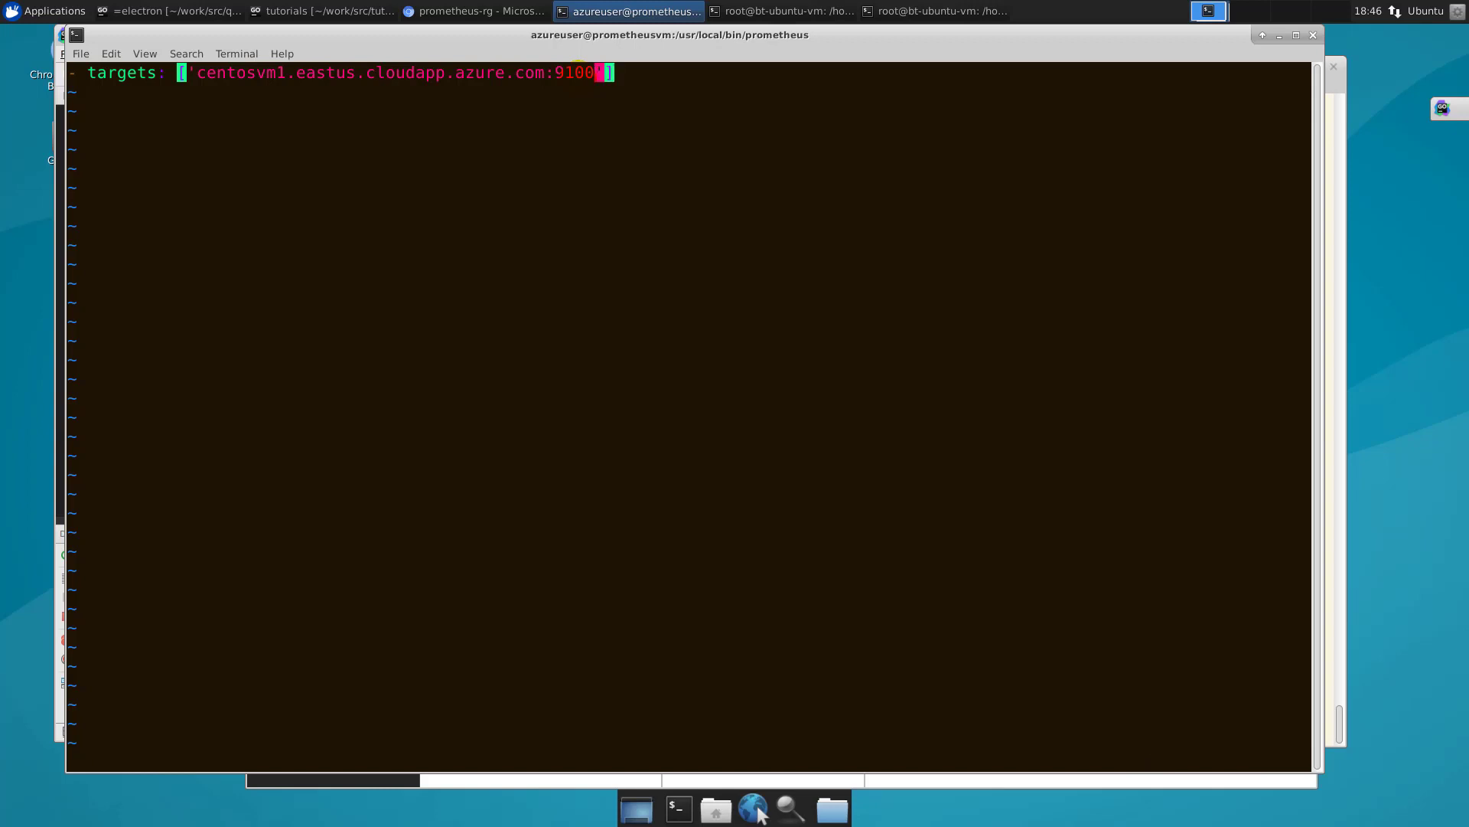
{"action": "type", "text": ":wq"}
{"action": "key", "text": "Return"}
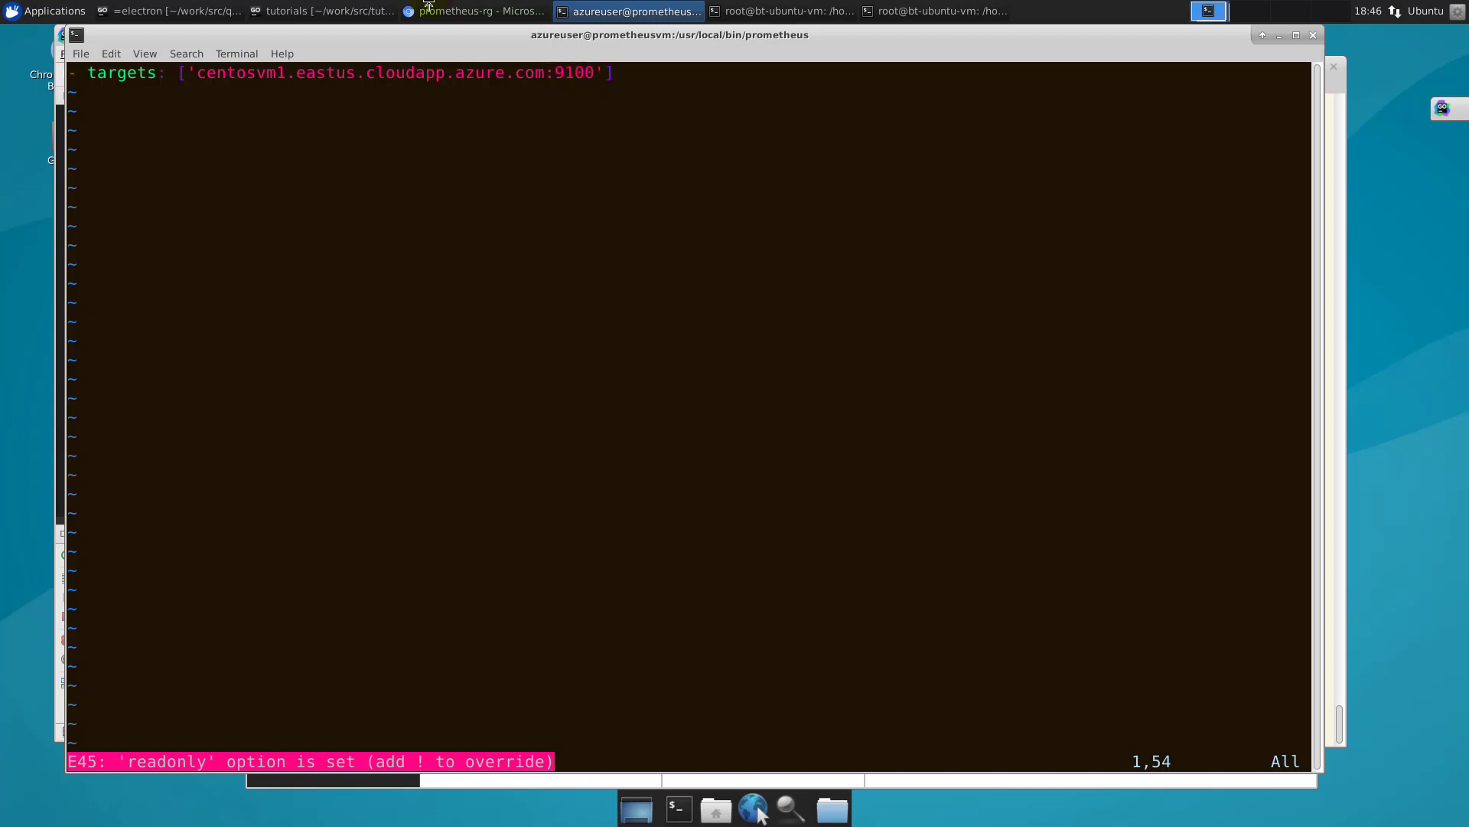
Step: Copy the whole targets line, then quit vim without saving
{"action": "triple_click", "coordinate": [454, 76]}
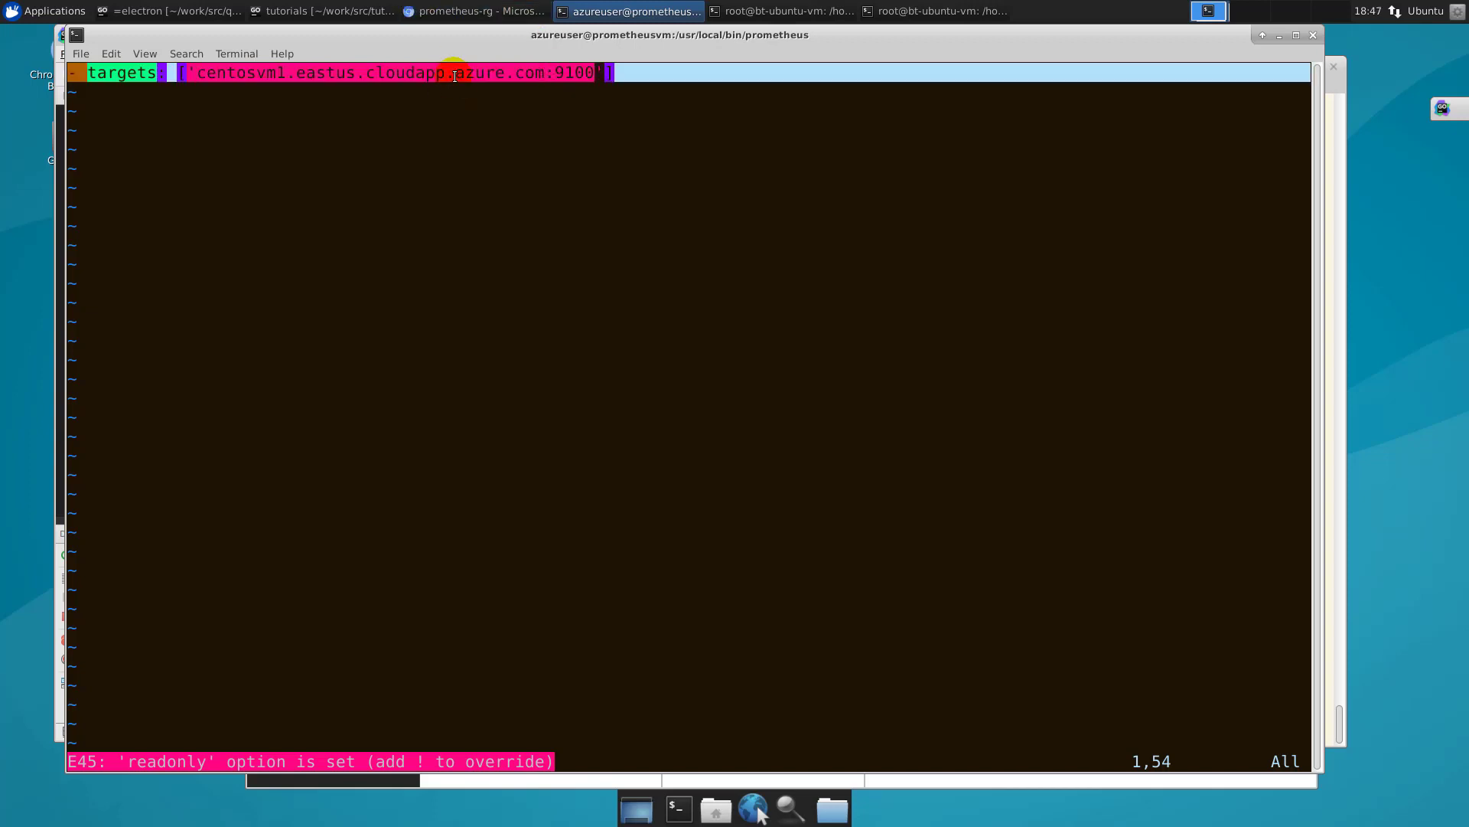
{"action": "type", "text": ":q"}
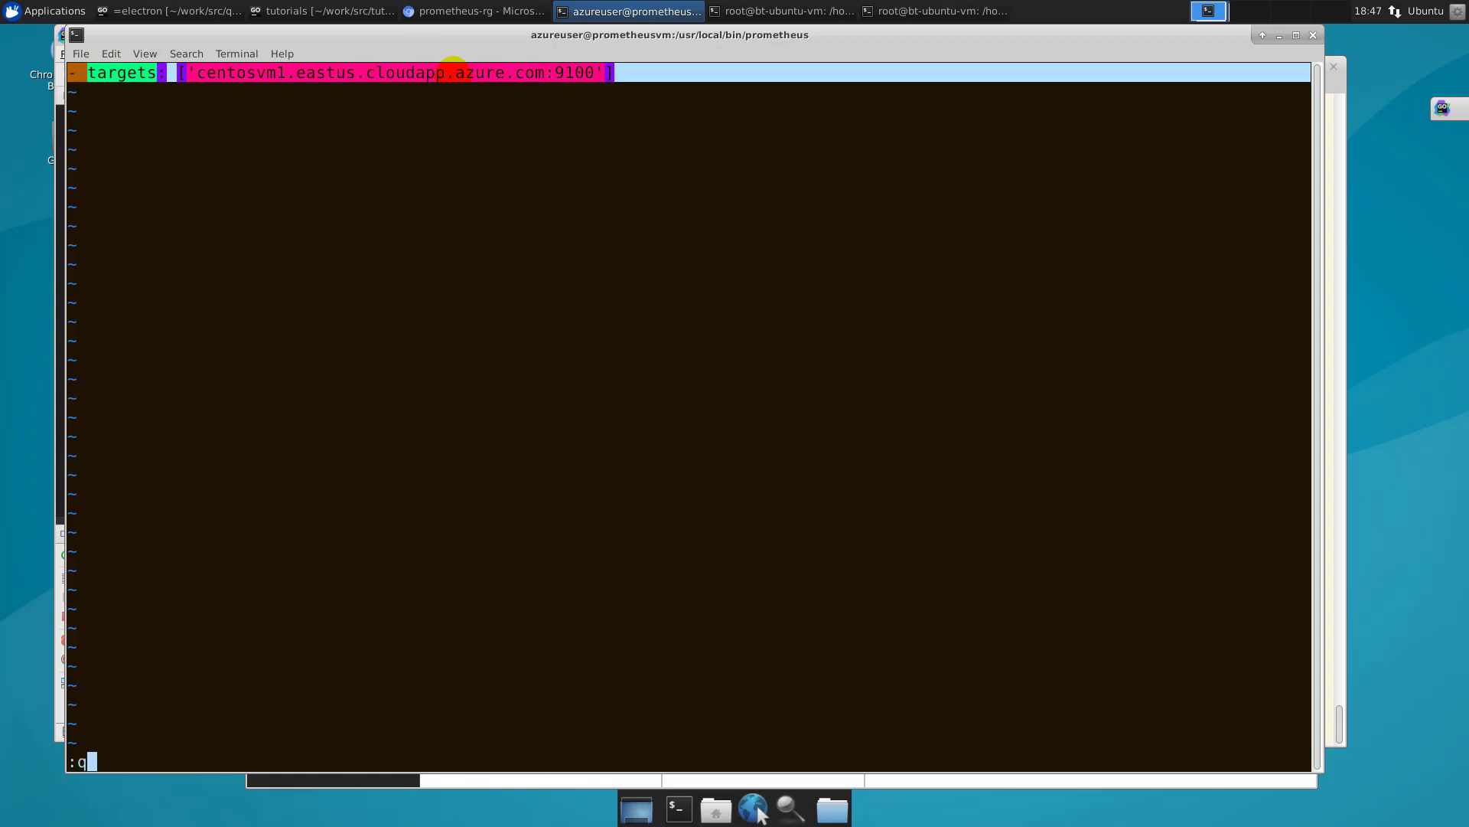
{"action": "key", "text": "Return"}
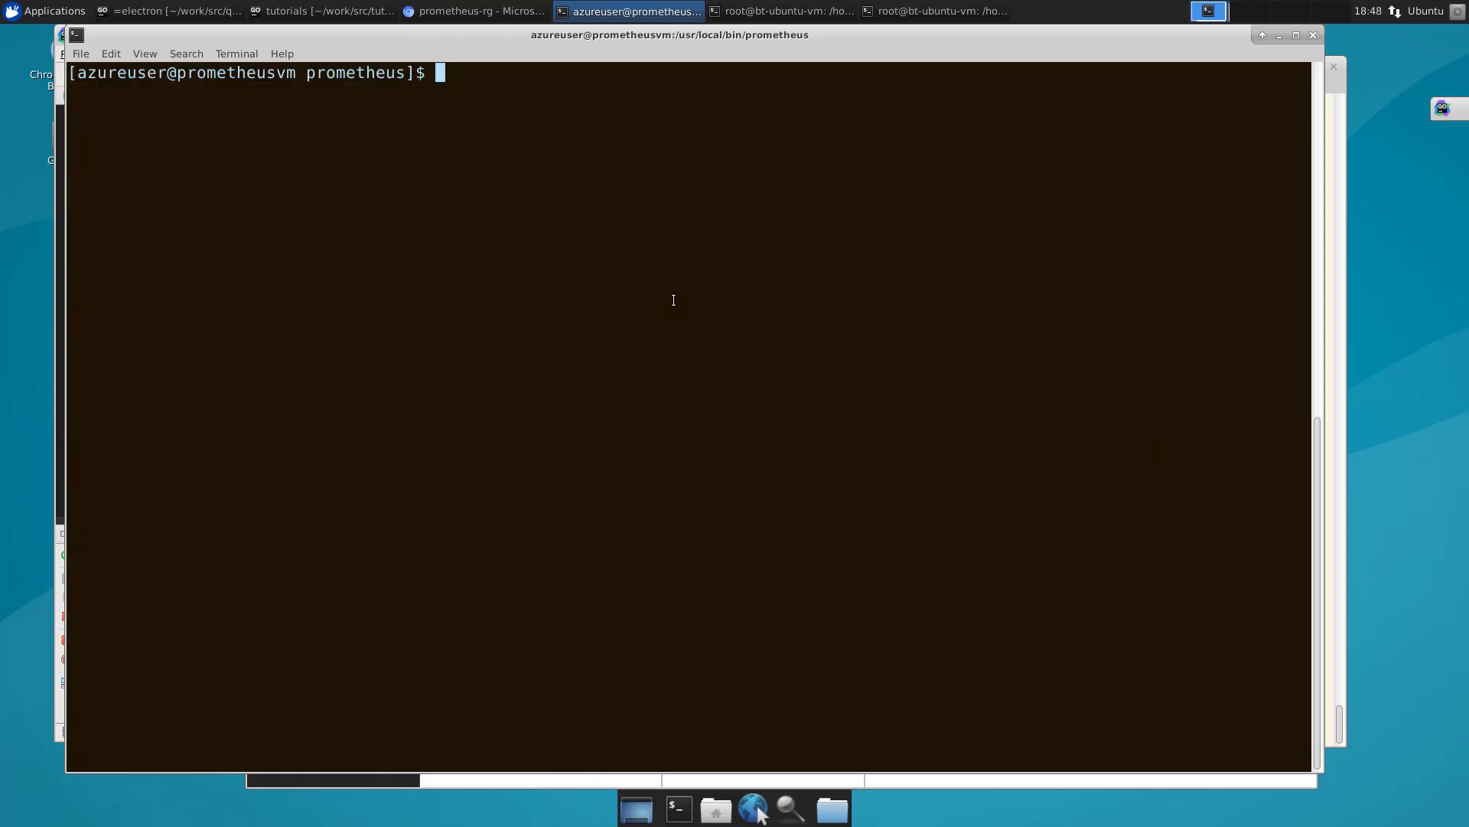
Step: With sudo, add the line - targets: ['centosvm1.eastus.cloudapp.azure.com:9100'] to target_hosts.yml and save
{"action": "type", "text": "sudo vim target_hosts.yml"}
{"action": "key", "text": "Return"}
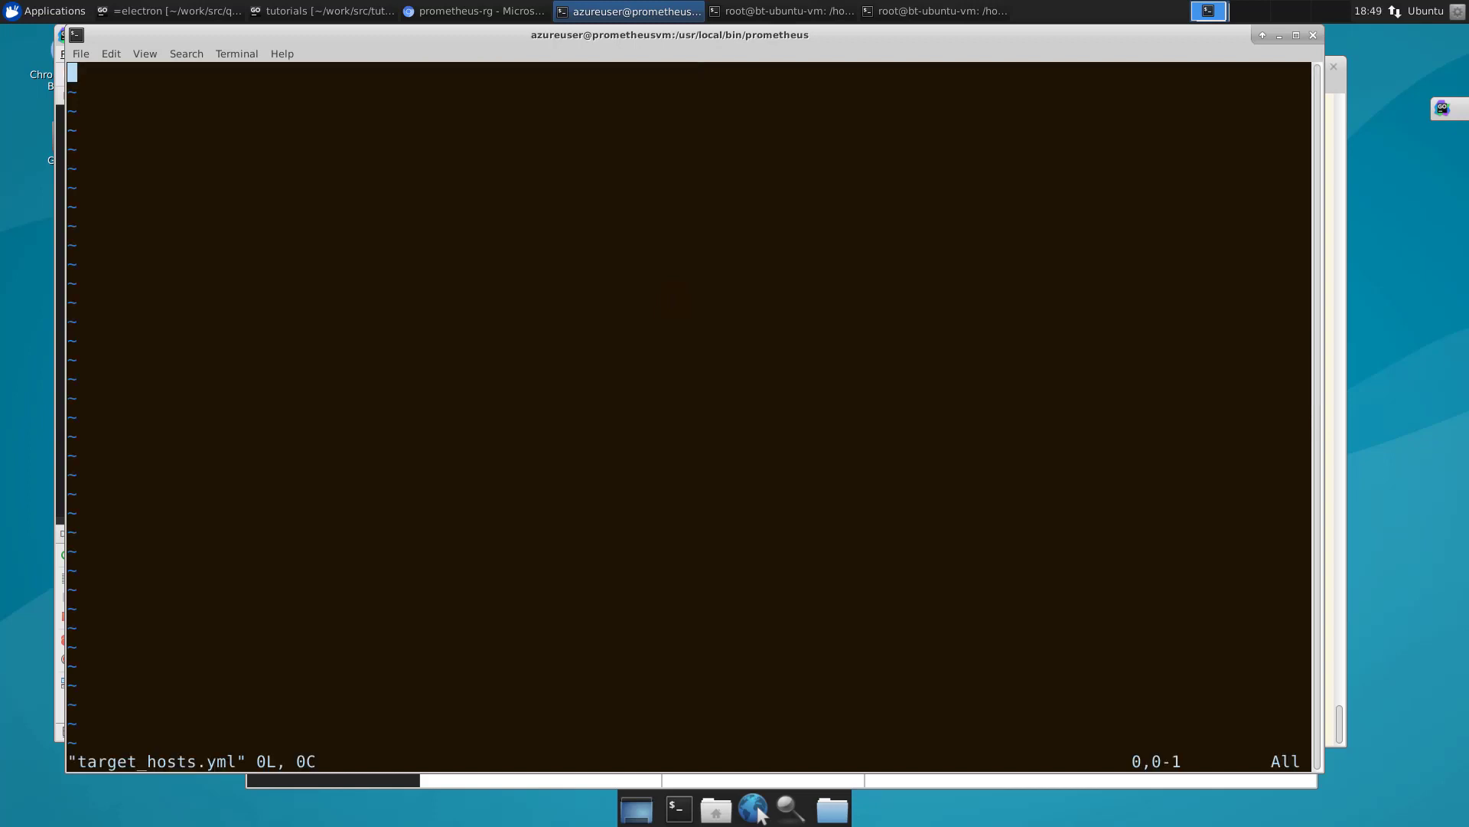
{"action": "key", "text": "i"}
{"action": "type", "text": "- targets: ['centosvm1.eastus.cloudapp.azure.com:9100']"}
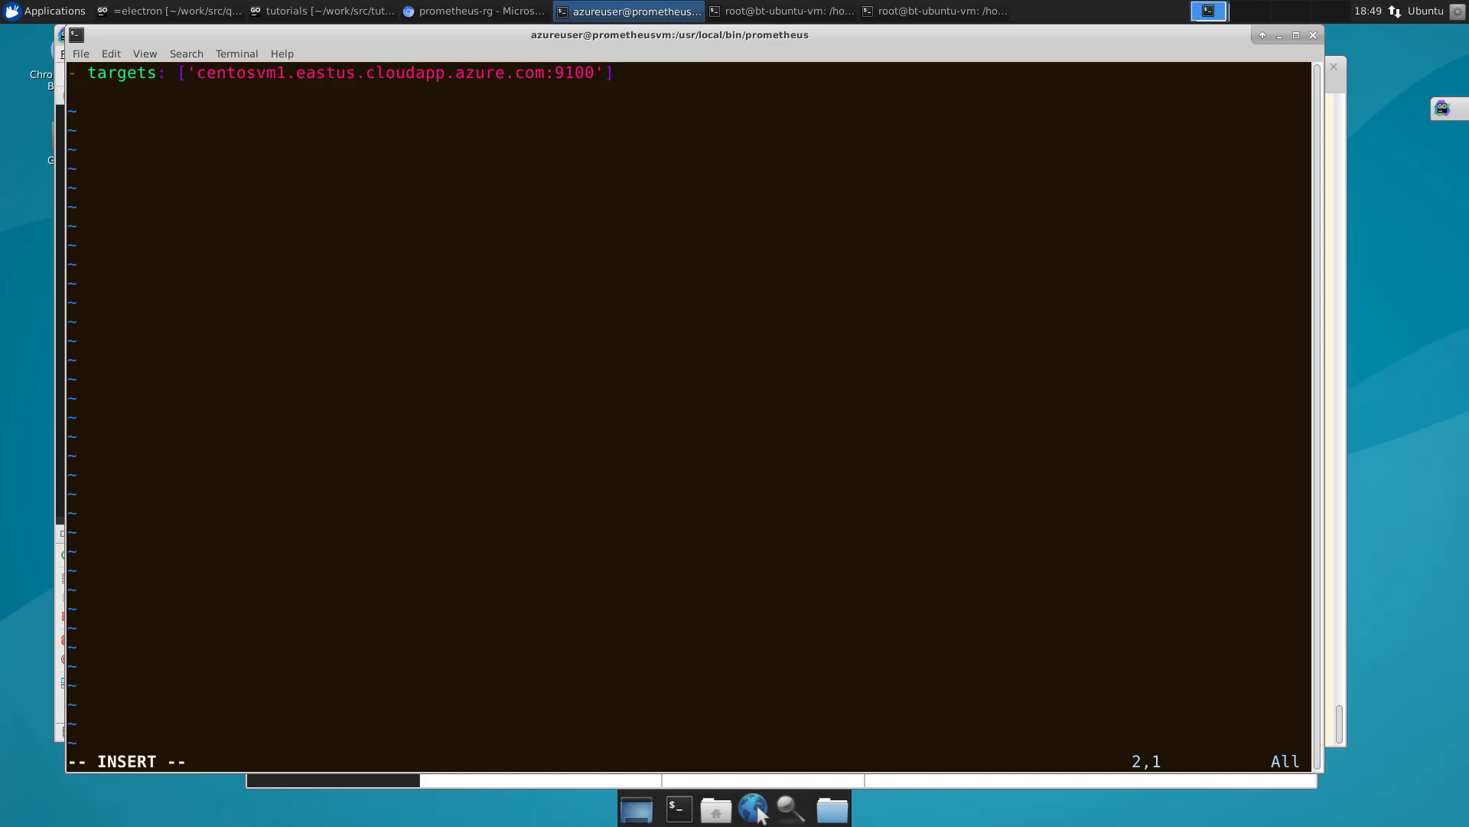
{"action": "key", "text": "Escape"}
{"action": "type", "text": ":wq"}
{"action": "key", "text": "Return"}
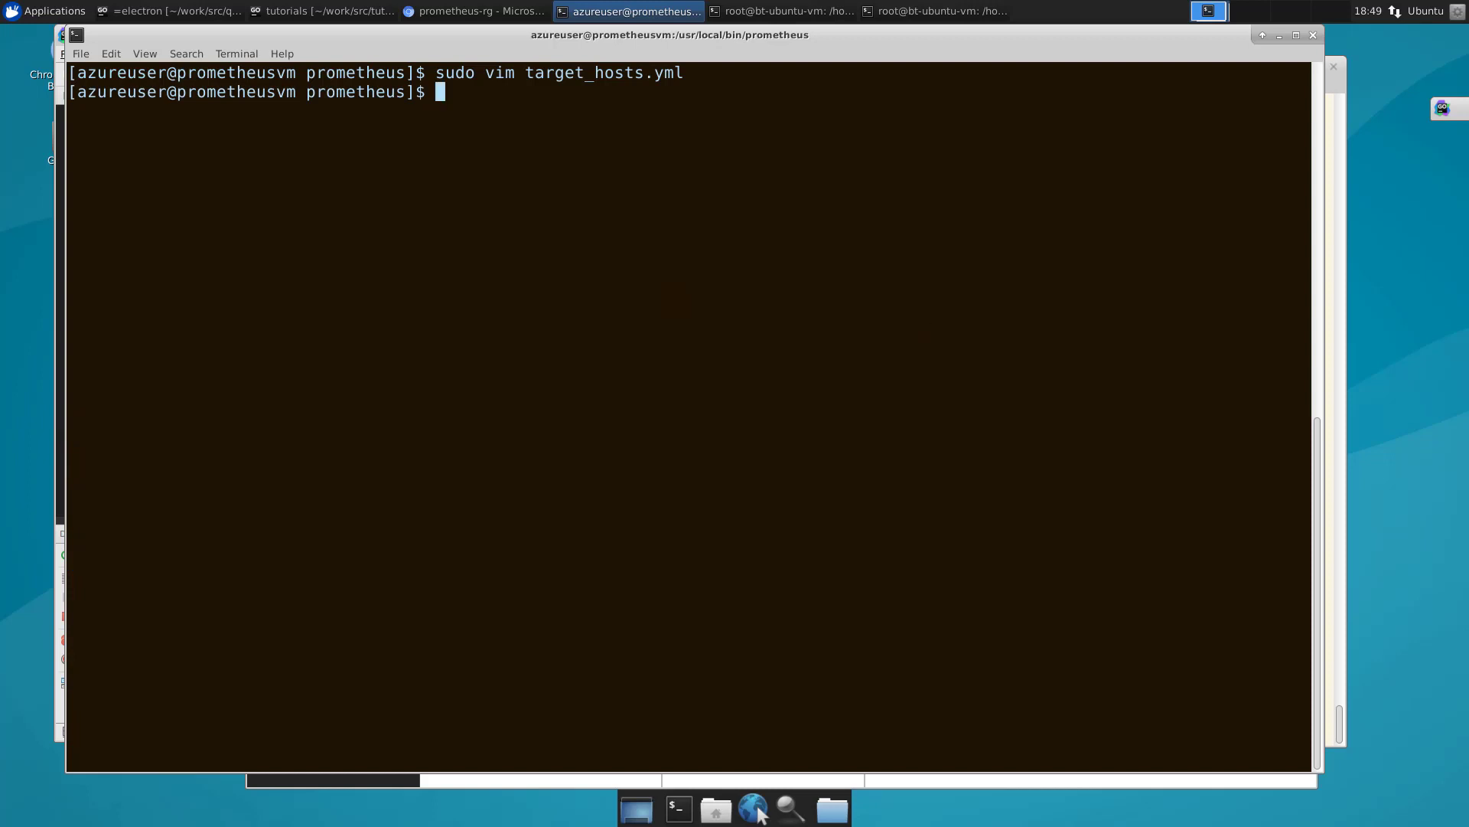
Step: Return to the Grafana CentOS Monitoring dashboard in Chromium to see centosvm1's CPU, disk and network graphs
{"action": "key", "text": "alt+Tab"}
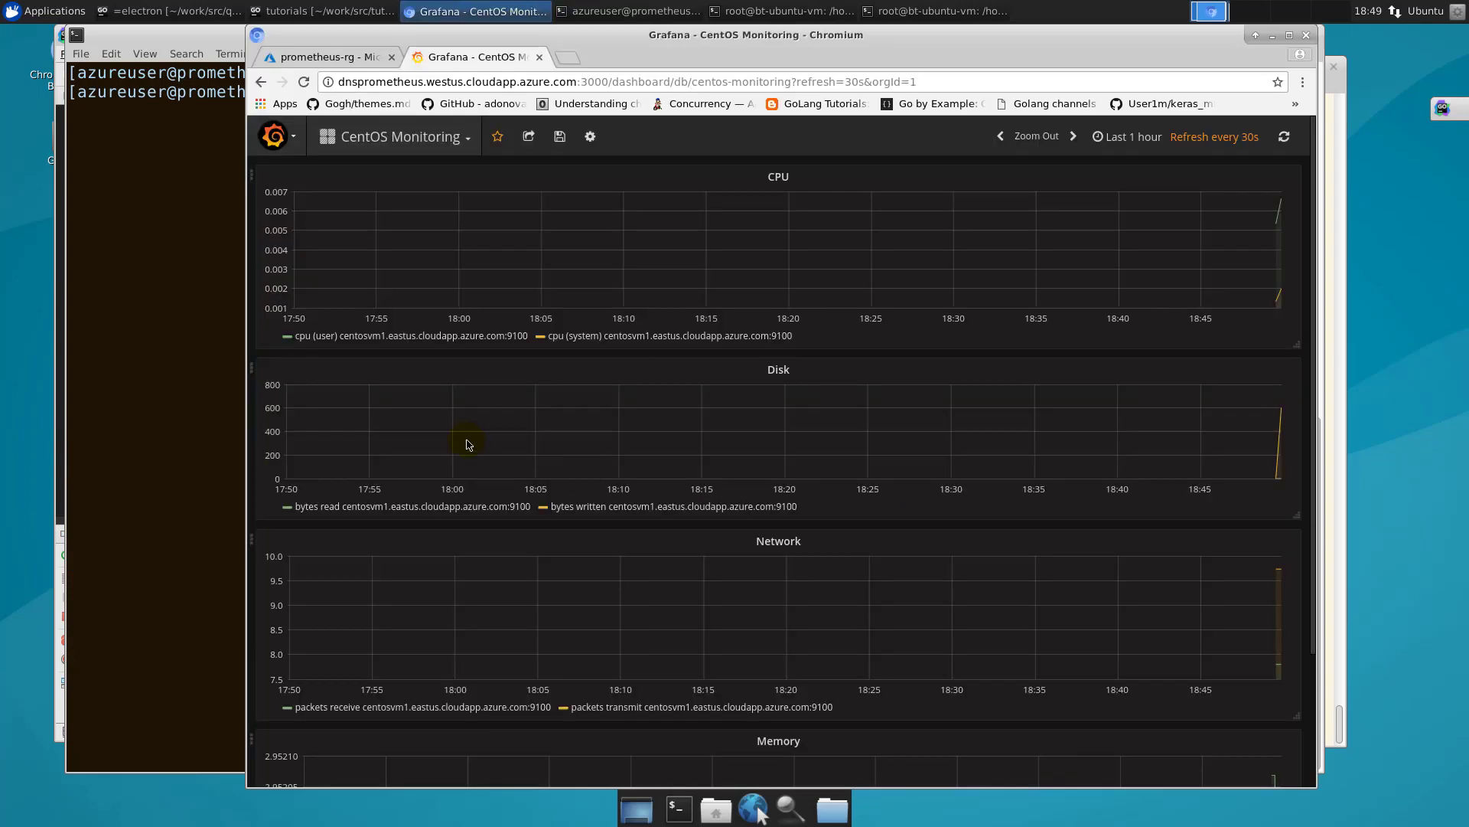